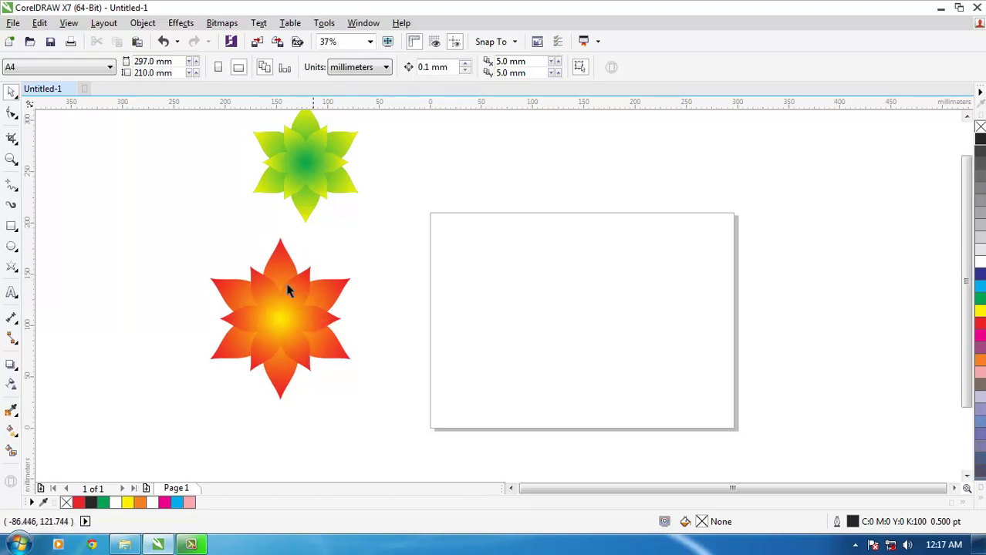
Draw a circle about 119 mm in diameter on the blank page
drag(411, 309, 268, 296)
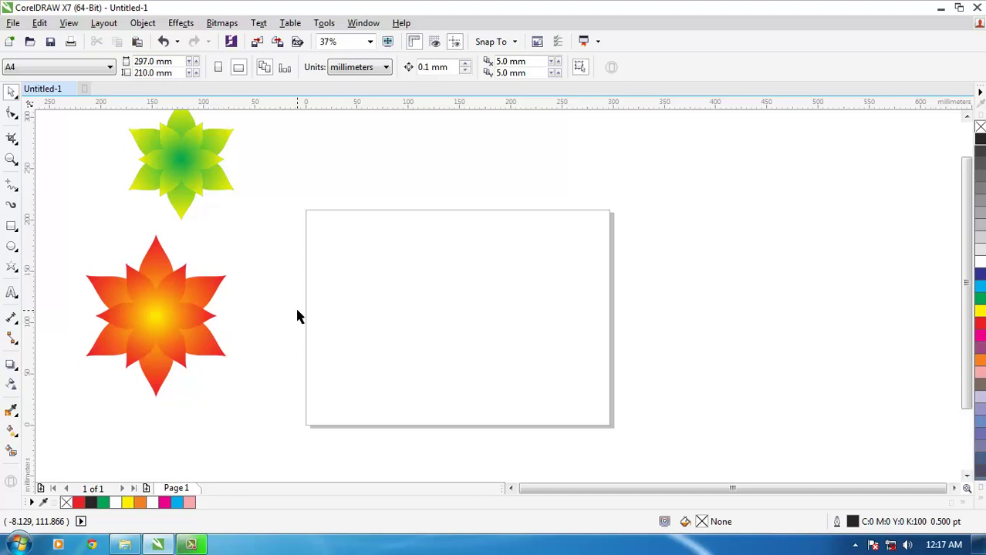
click(12, 247)
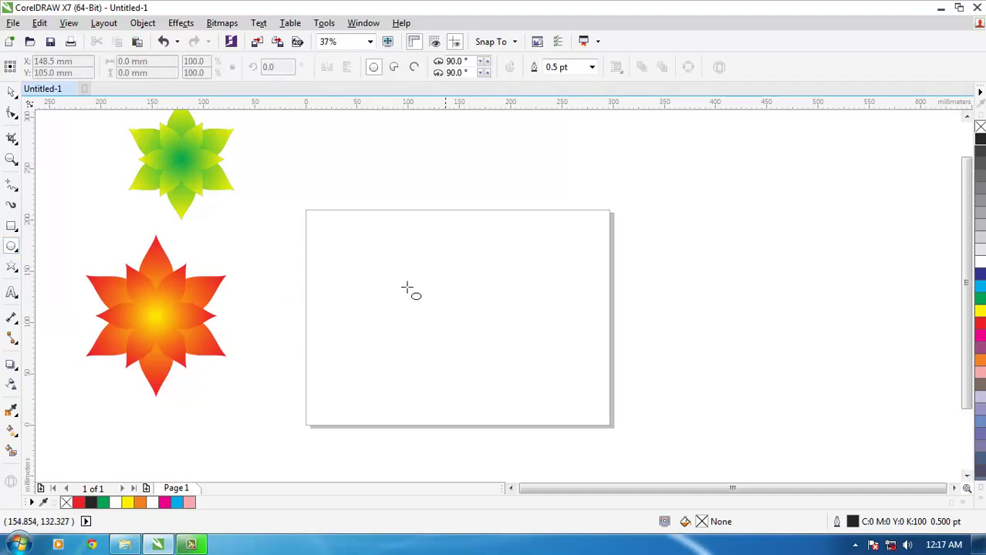
drag(419, 281, 544, 399)
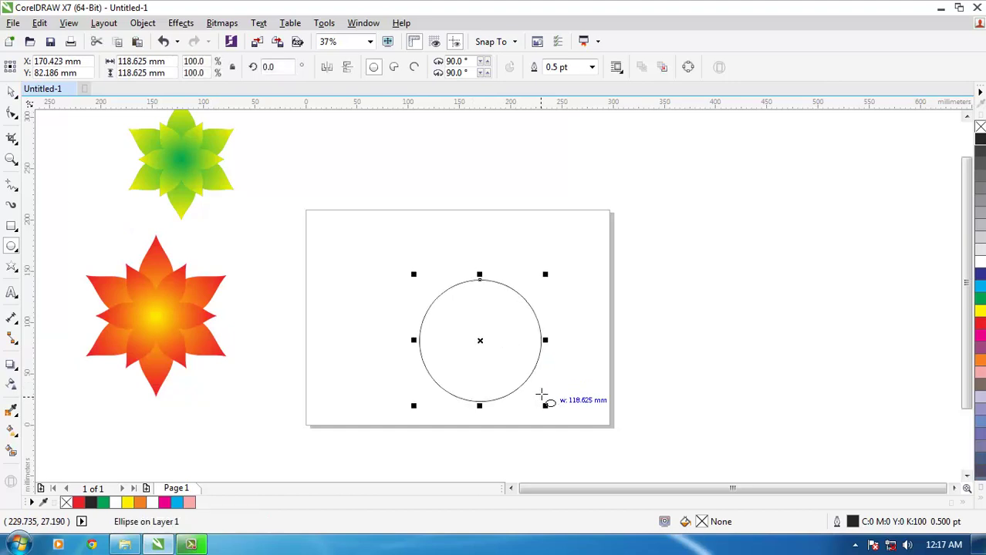
click(12, 91)
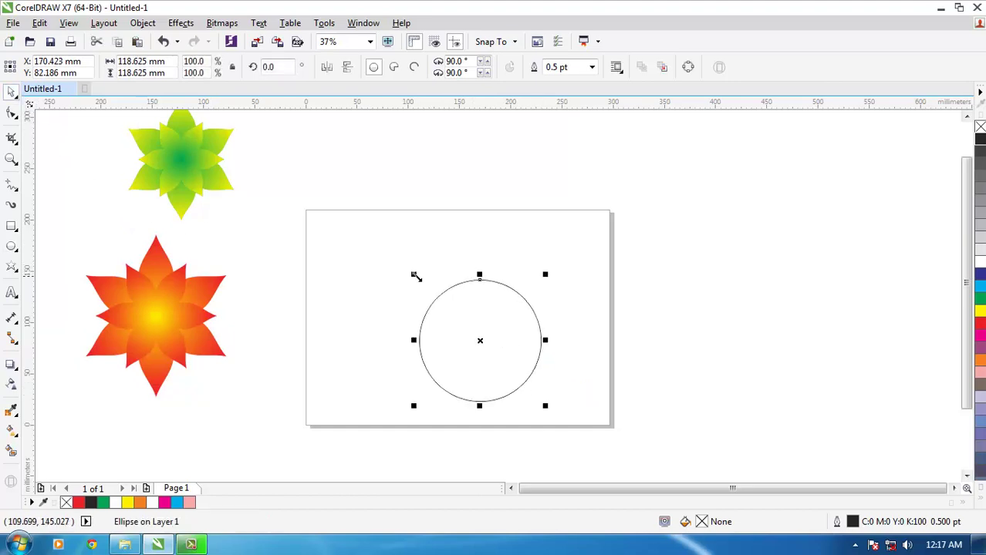
Enlarge the circle proportionally to about 159 mm in diameter and center it on the page
drag(415, 276, 325, 229)
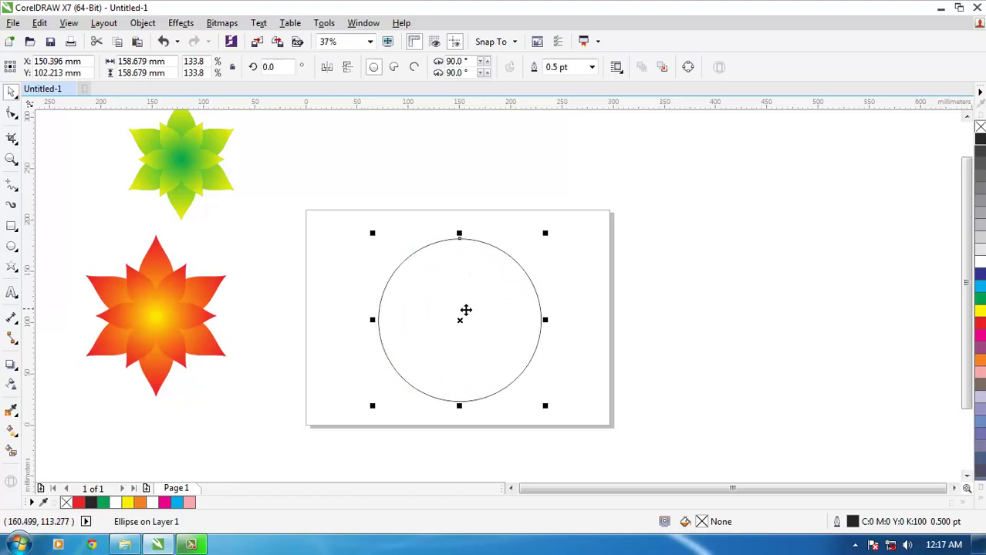
drag(458, 317, 376, 292)
click(682, 307)
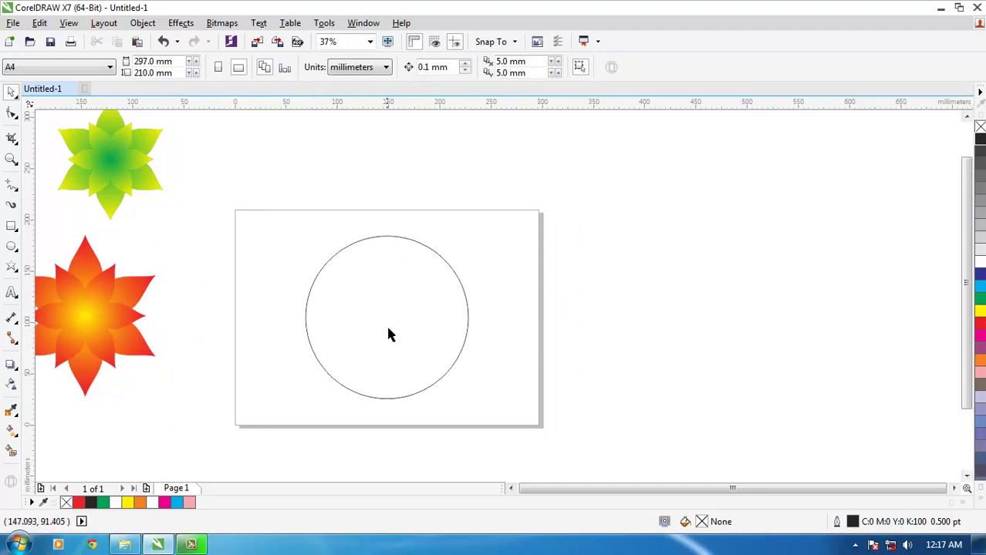
drag(398, 318, 334, 307)
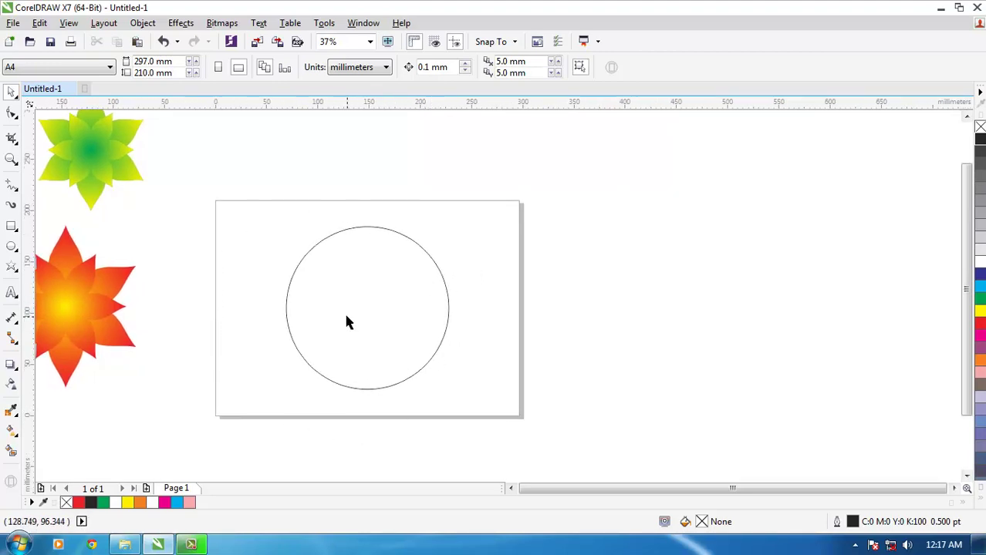
drag(415, 303, 463, 305)
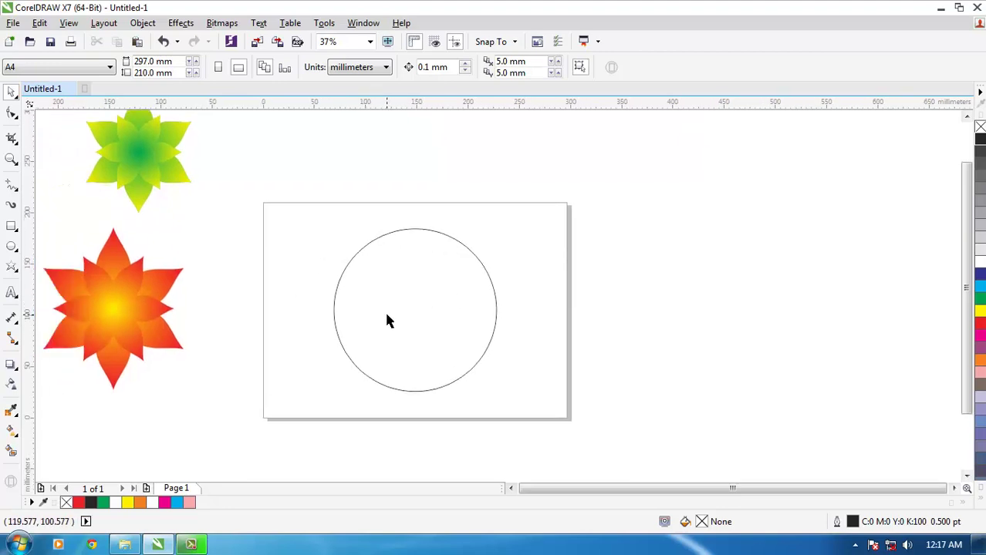
Draw a six-sided polygon from the circle's center outward so that its corners touch the circle, about 159 mm tall
click(12, 270)
click(62, 265)
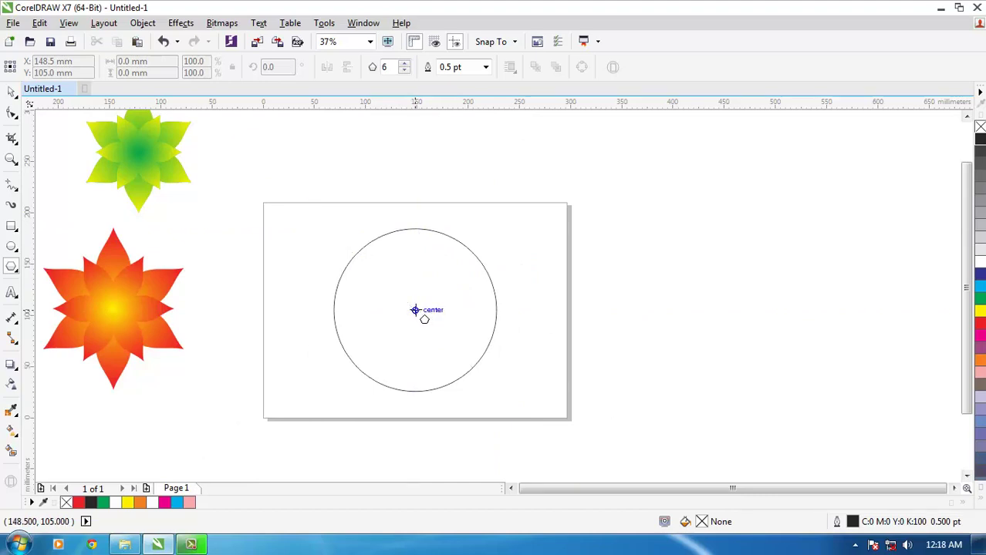
mouse_move(415, 310)
mouse_down()
mouse_move(484, 369)
mouse_move(471, 391)
mouse_move(448, 393)
mouse_up()
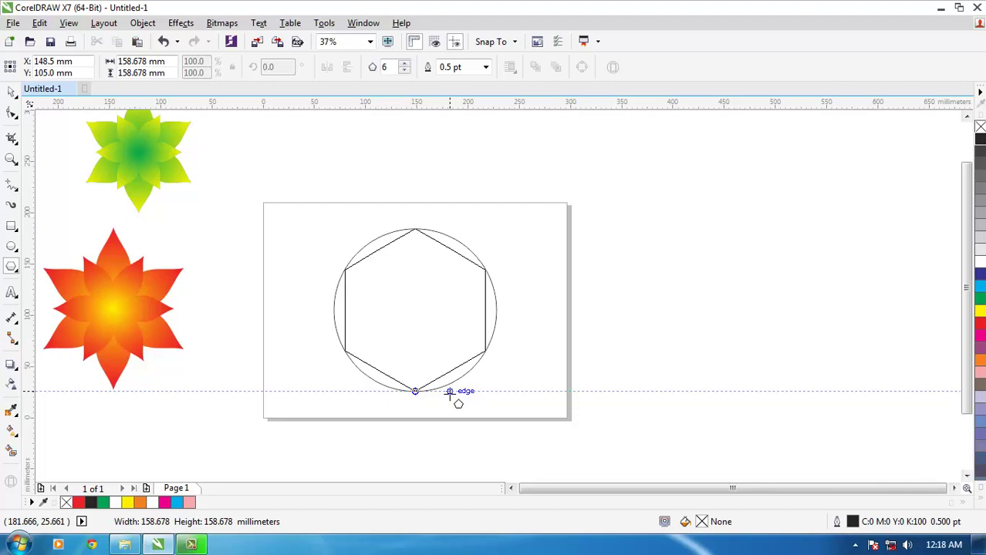
drag(450, 393, 450, 393)
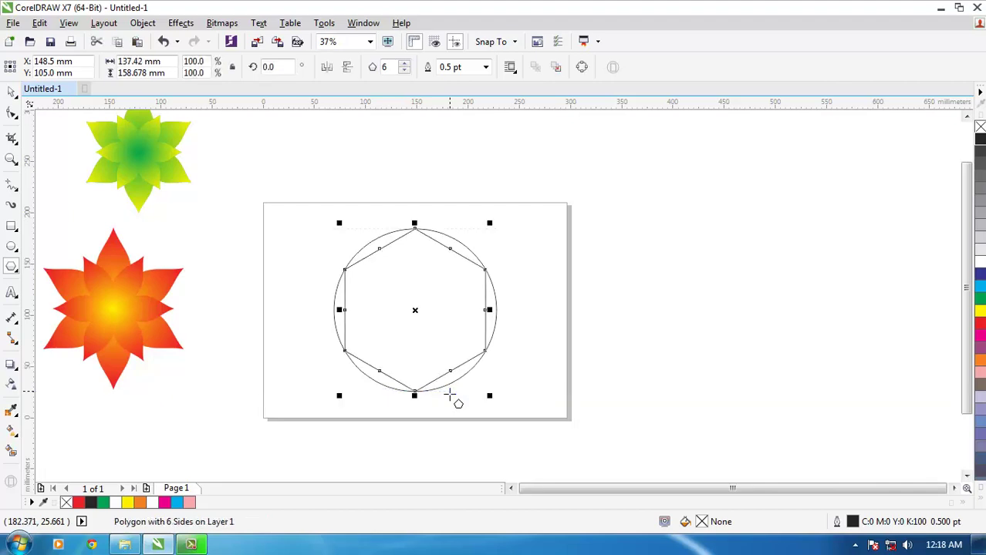
click(12, 93)
click(541, 258)
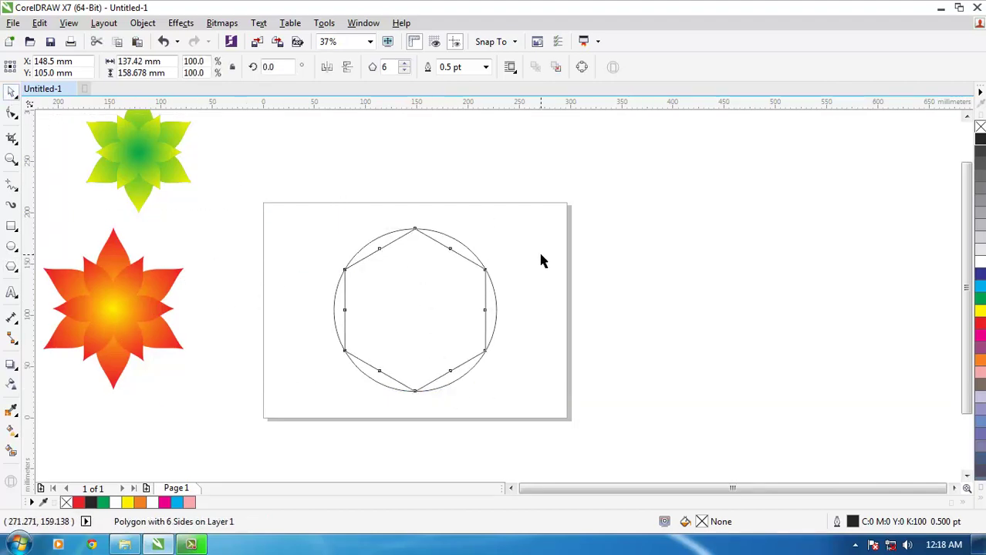
click(385, 248)
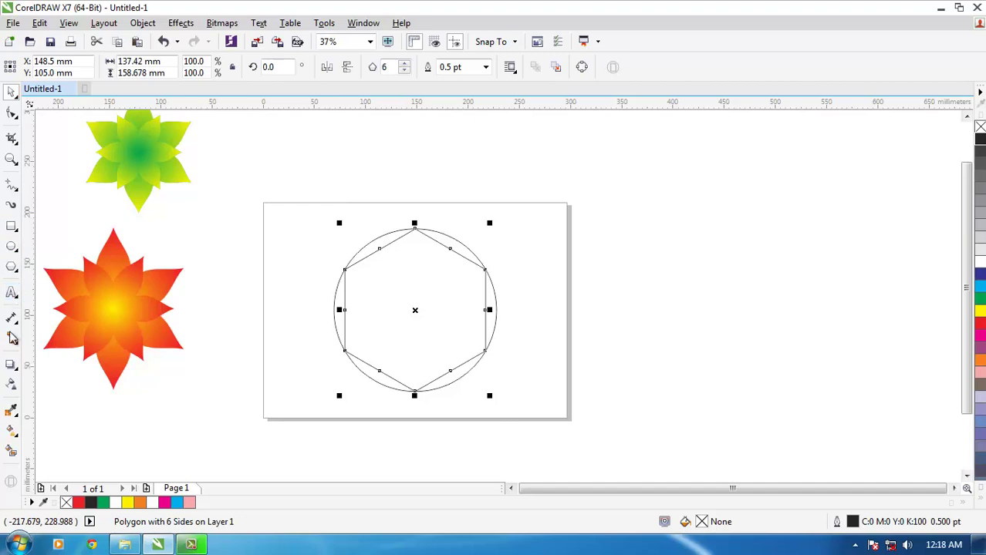
Draw a five-pointed star from the circle's center outward so that its tips reach the circle's edge
click(14, 266)
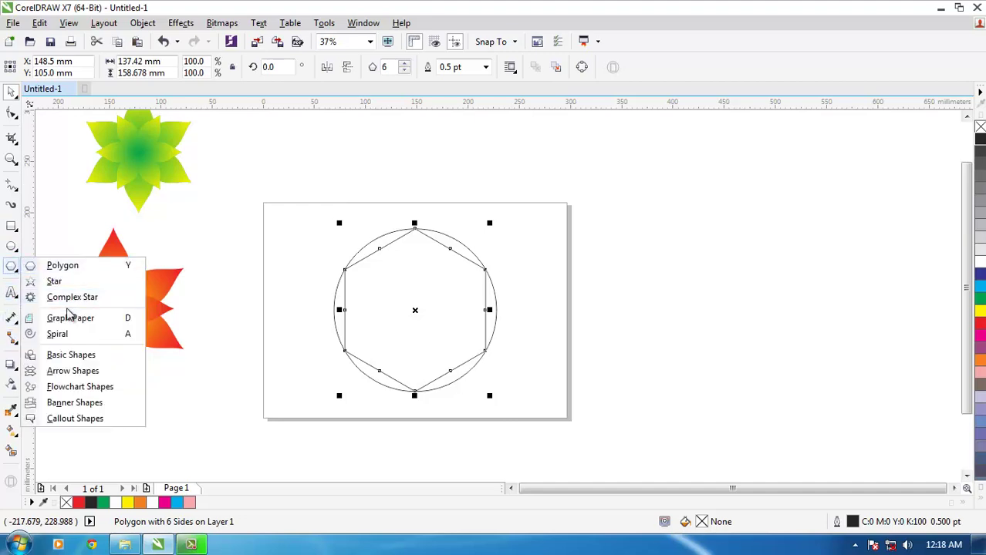
click(56, 282)
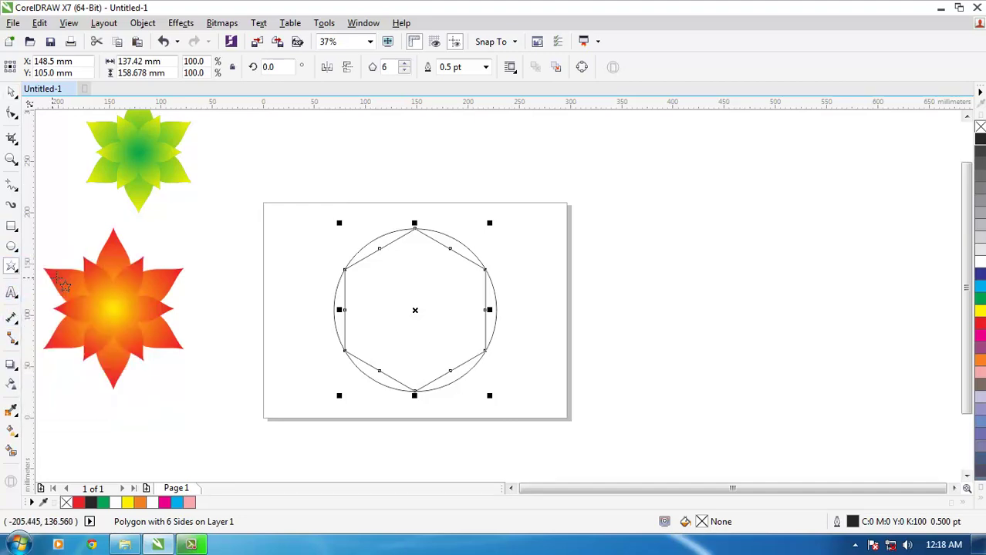
click(617, 286)
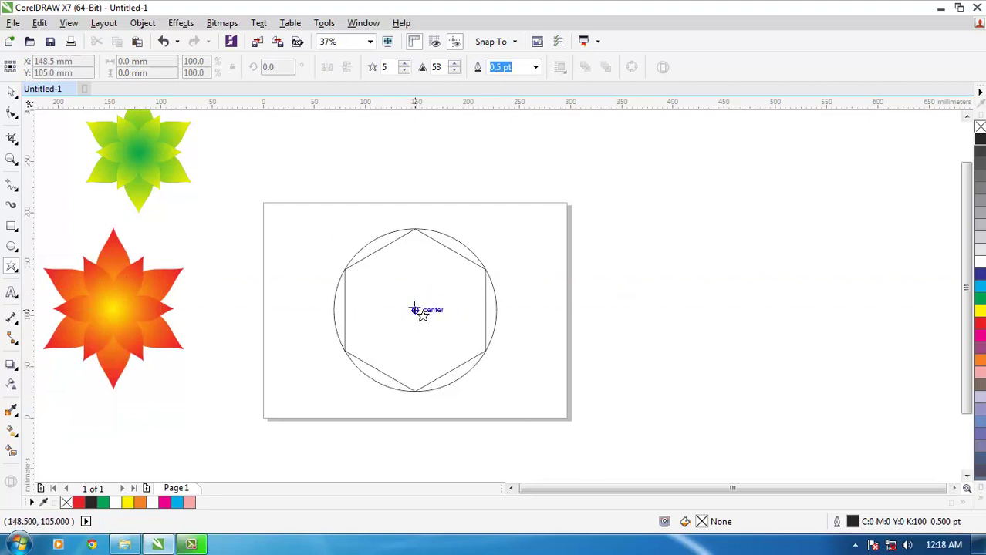
drag(415, 310, 456, 394)
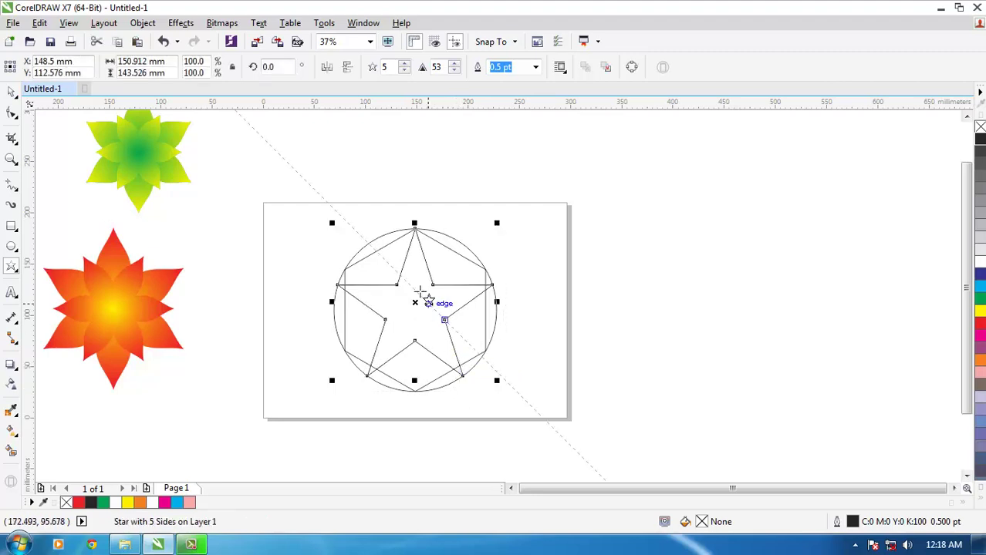
Increase the star's number of points to 12
drag(401, 124, 492, 129)
click(405, 64)
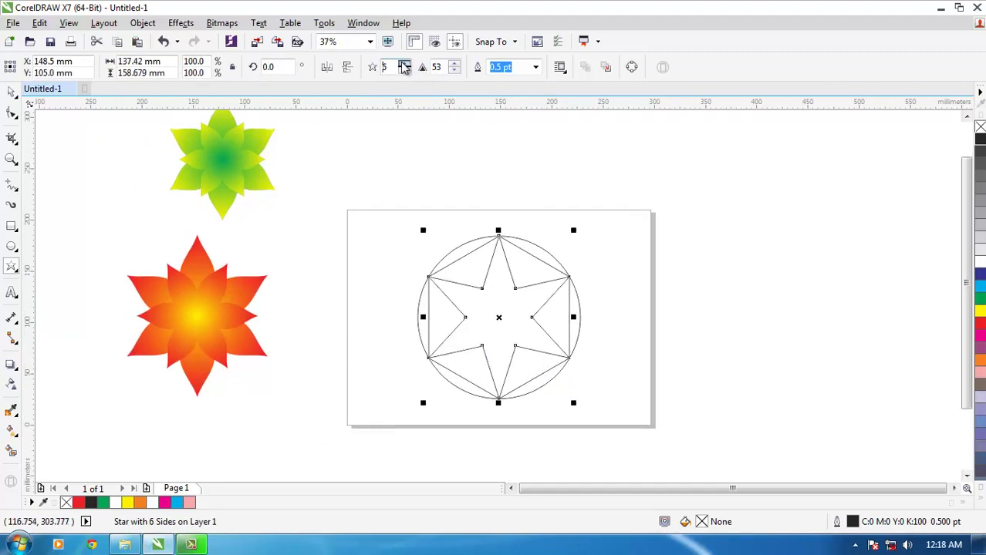
click(405, 64)
click(405, 64)
click(405, 64)
click(405, 64)
click(405, 64)
click(405, 64)
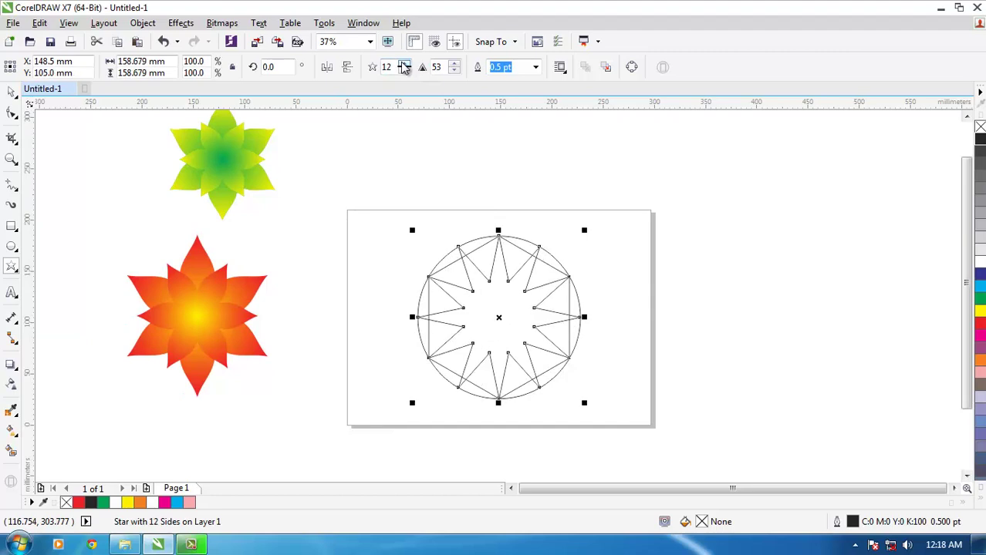
Increase the star's number of points to 18 and deselect it
scroll(442, 324, up, 3)
drag(403, 279, 364, 369)
drag(296, 300, 280, 322)
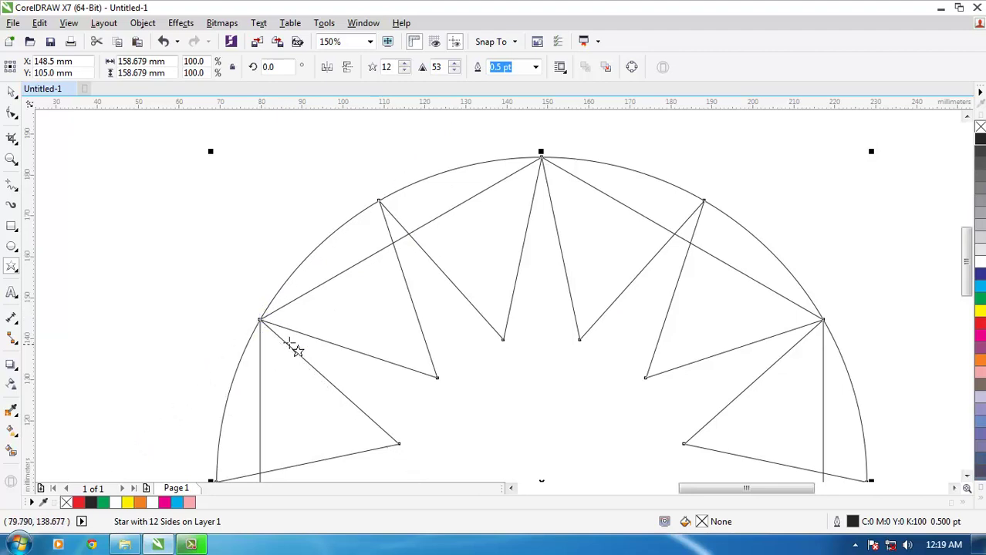
scroll(451, 168, down, 3)
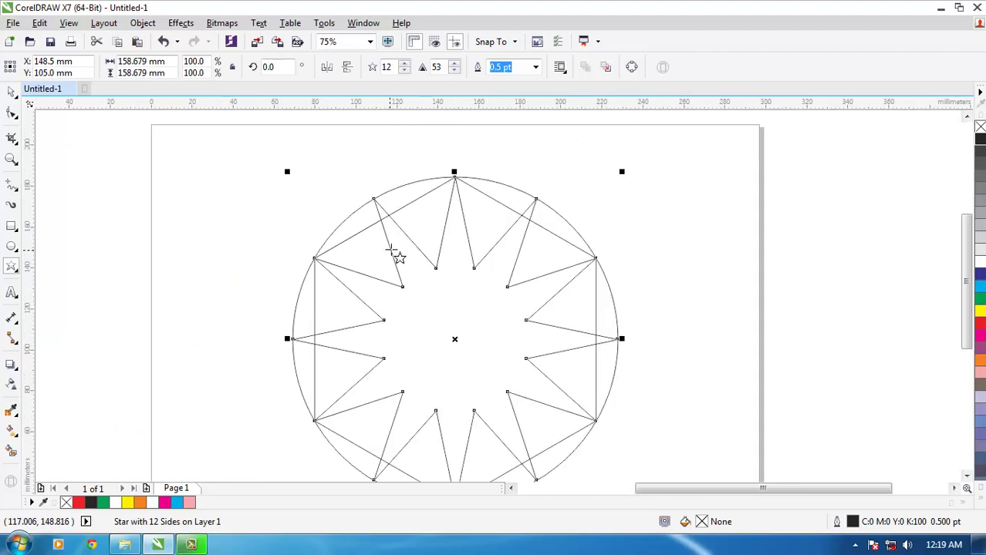
scroll(370, 241, up, 3)
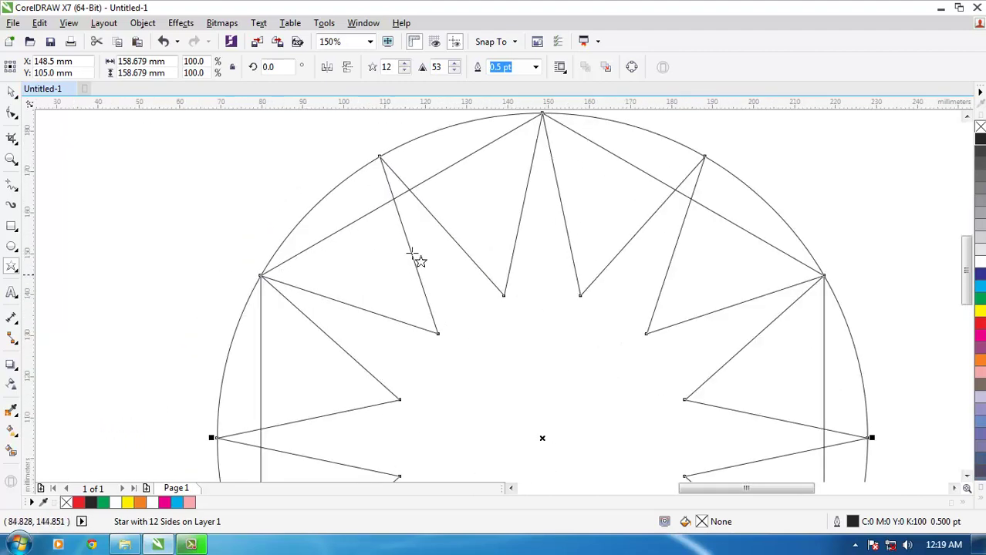
scroll(414, 262, up, 3)
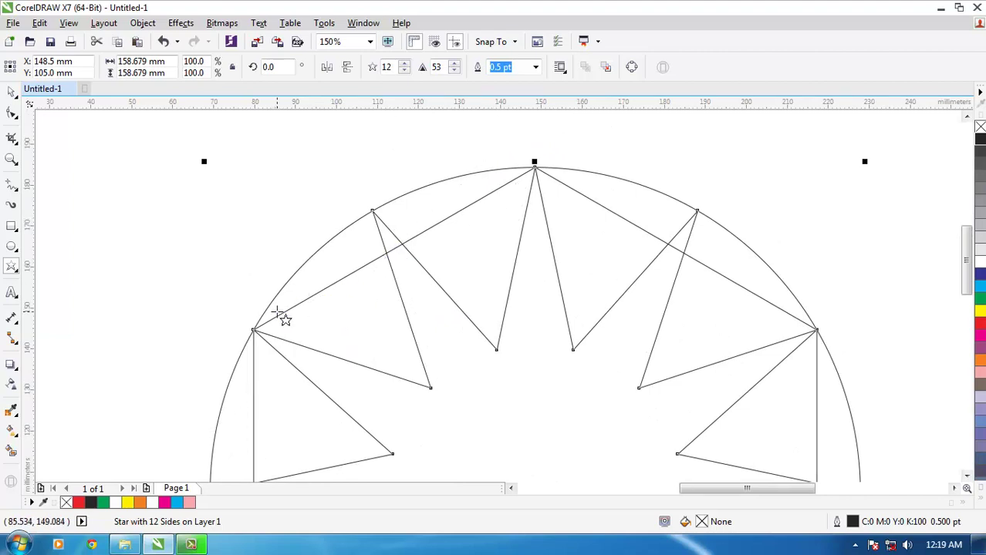
drag(459, 252, 453, 238)
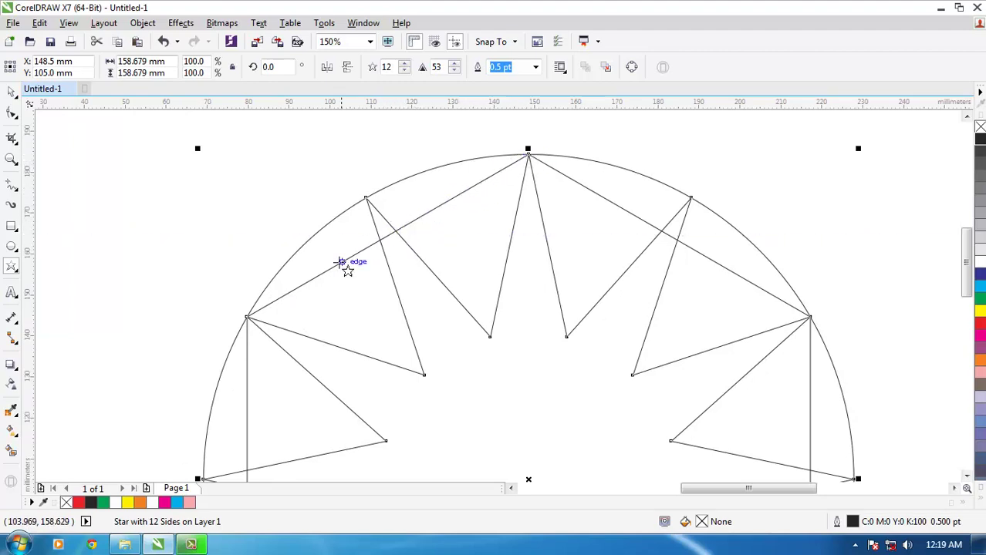
click(404, 64)
click(405, 64)
click(404, 64)
click(405, 64)
click(404, 64)
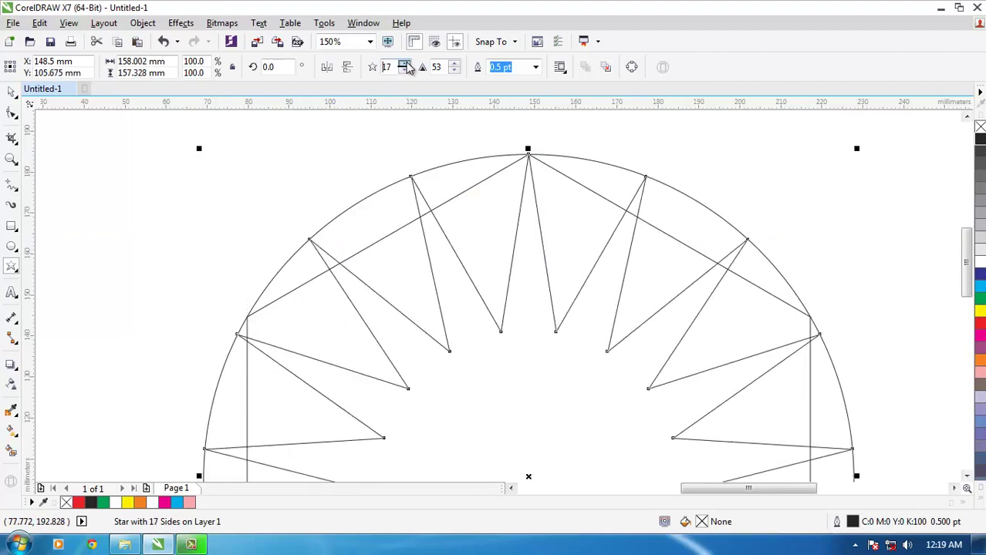
click(405, 64)
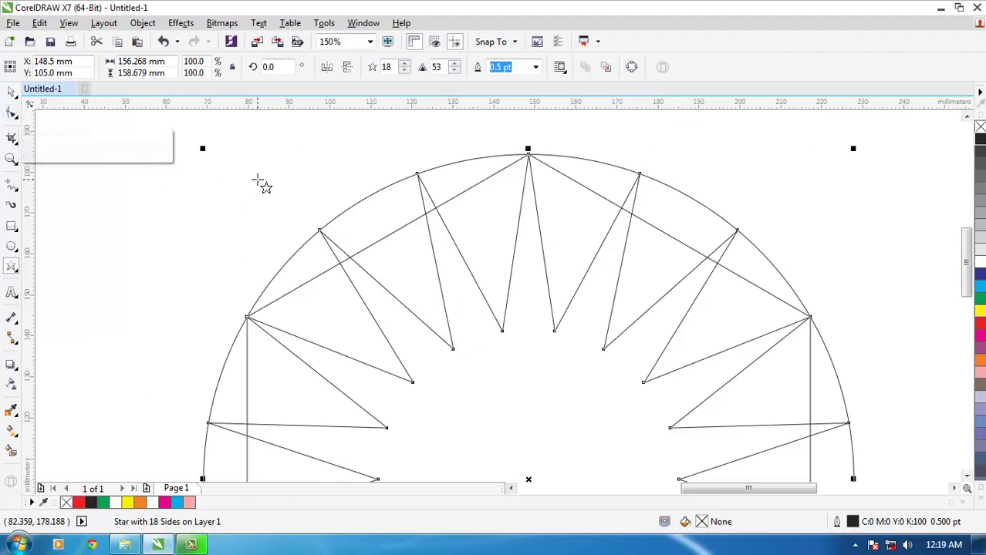
click(272, 181)
Reshape the hexagon by moving the midpoint node of its upper-left side inward onto the star's nearest inner vertex
scroll(348, 190, down, 1)
scroll(351, 193, down, 1)
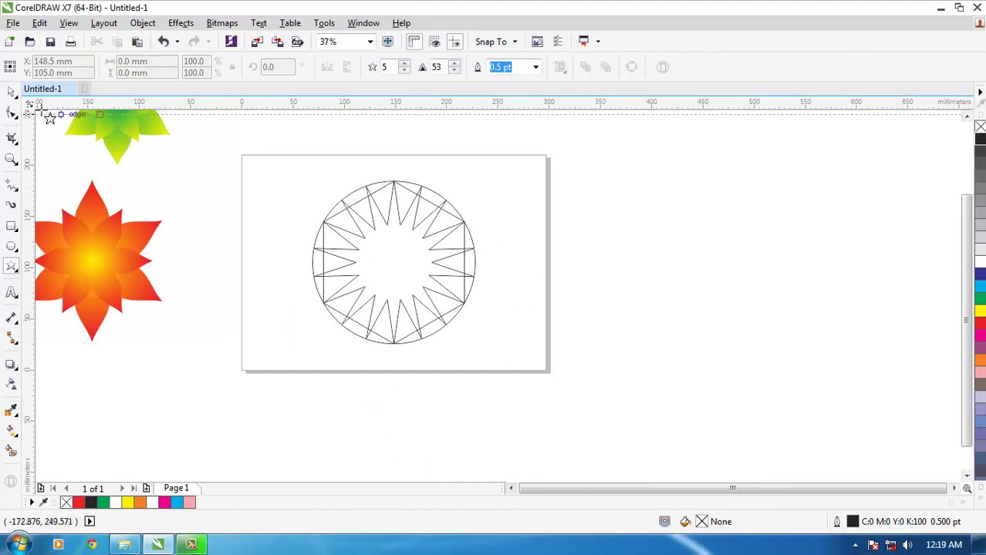
click(13, 114)
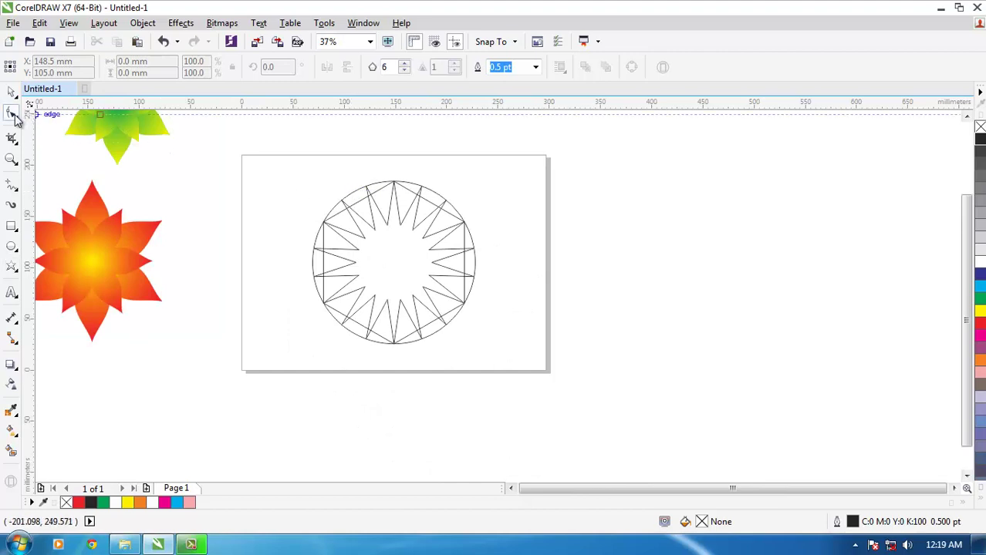
click(359, 207)
scroll(361, 210, up, 2)
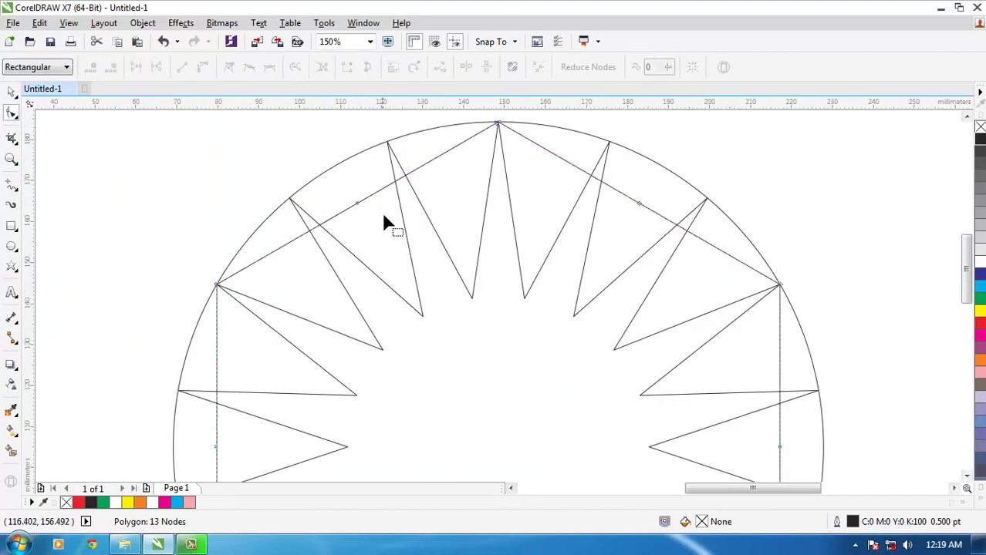
drag(358, 207, 423, 316)
Convert the reshaped polygon's straight segments at the moved inner node to curves
scroll(390, 249, down, 2)
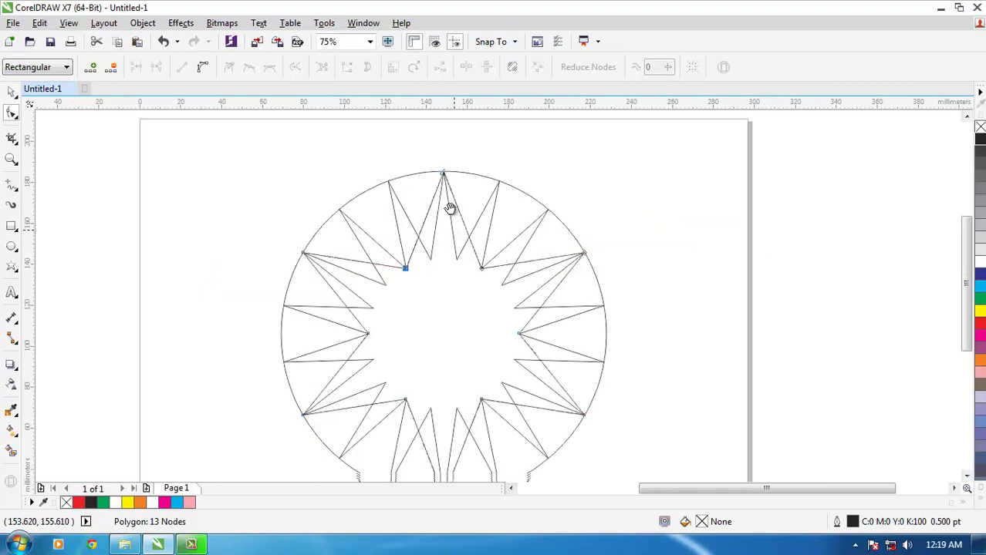
scroll(348, 229, down, 2)
drag(283, 170, 651, 478)
scroll(390, 236, up, 1)
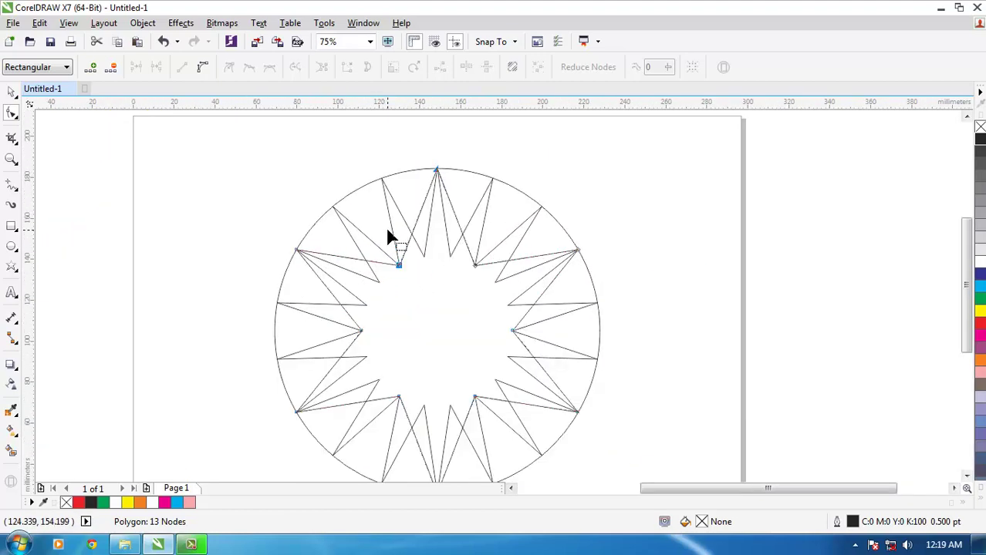
click(203, 68)
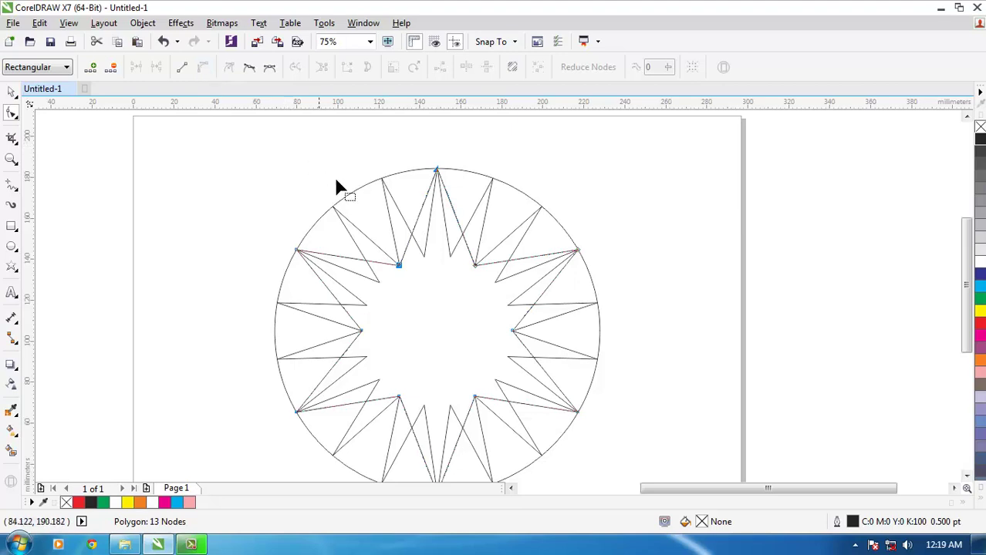
Bend the polygon segment above its upper-left inner node by moving the node's upper control handle onto the adjacent star edge
click(428, 285)
click(400, 267)
scroll(401, 274, up, 2)
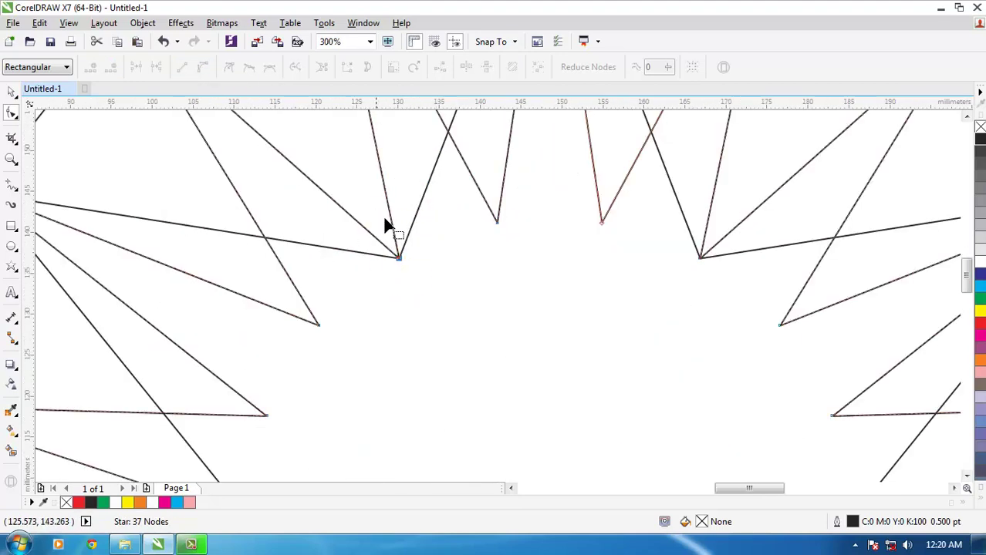
scroll(519, 293, down, 2)
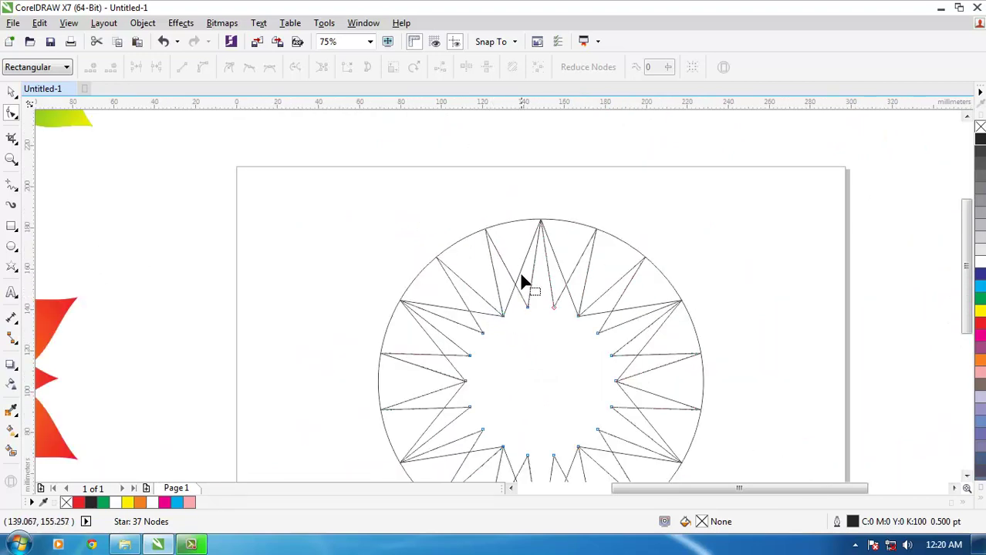
click(522, 274)
click(503, 314)
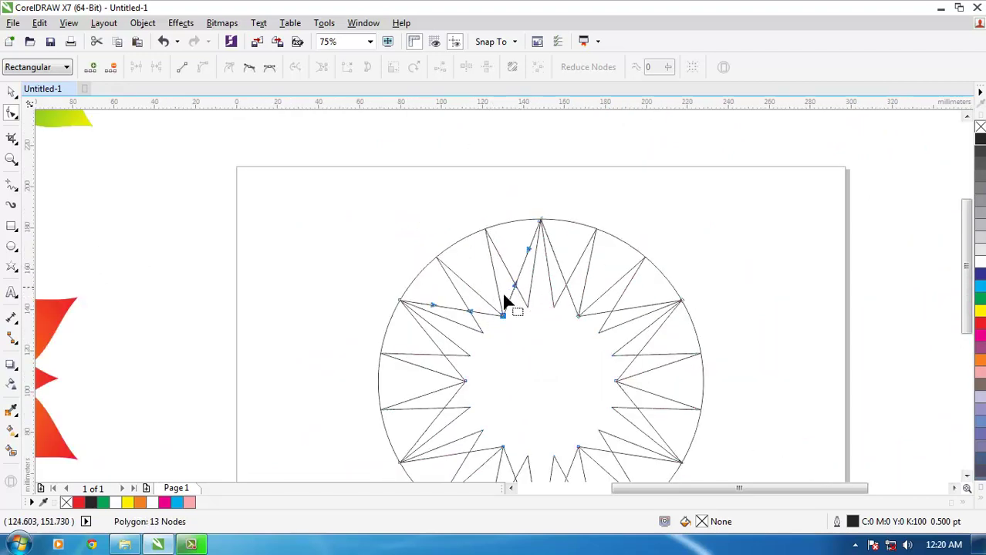
scroll(510, 288, up, 1)
scroll(519, 291, up, 1)
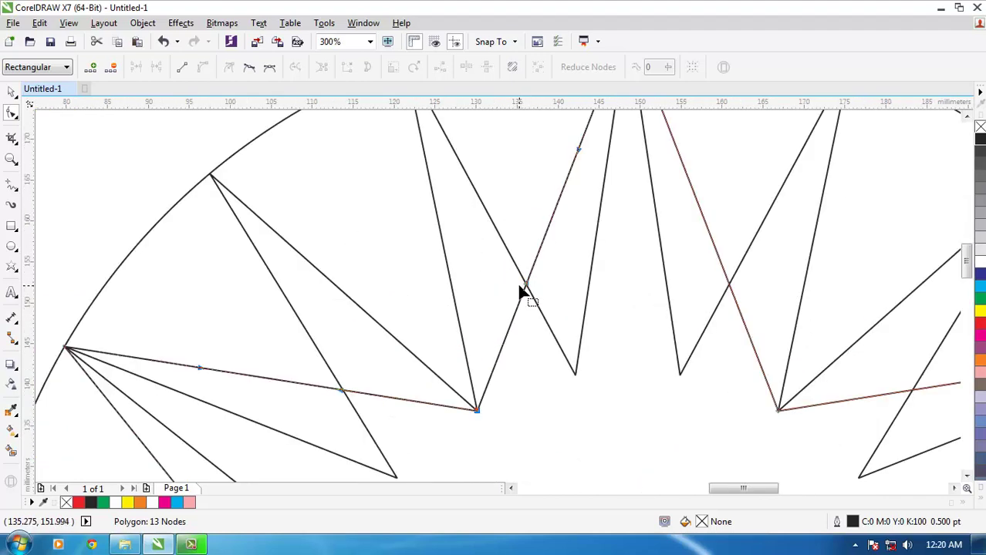
scroll(522, 288, down, 1)
click(608, 183)
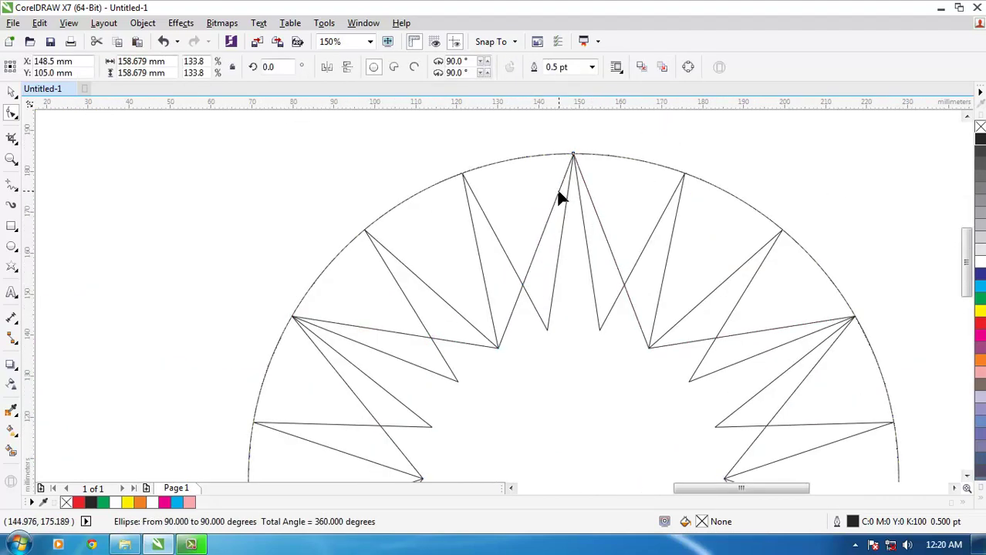
click(559, 189)
drag(523, 369, 439, 276)
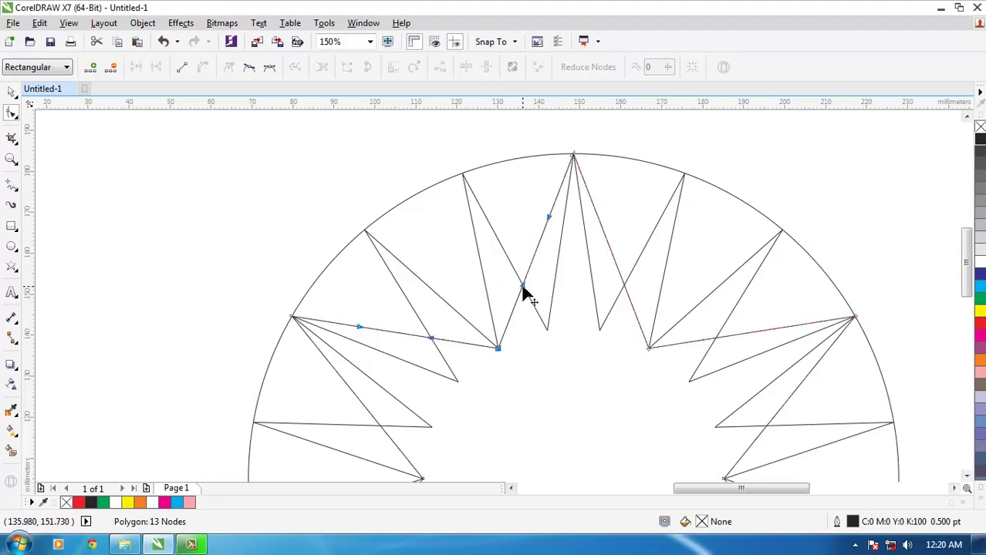
drag(522, 288, 479, 264)
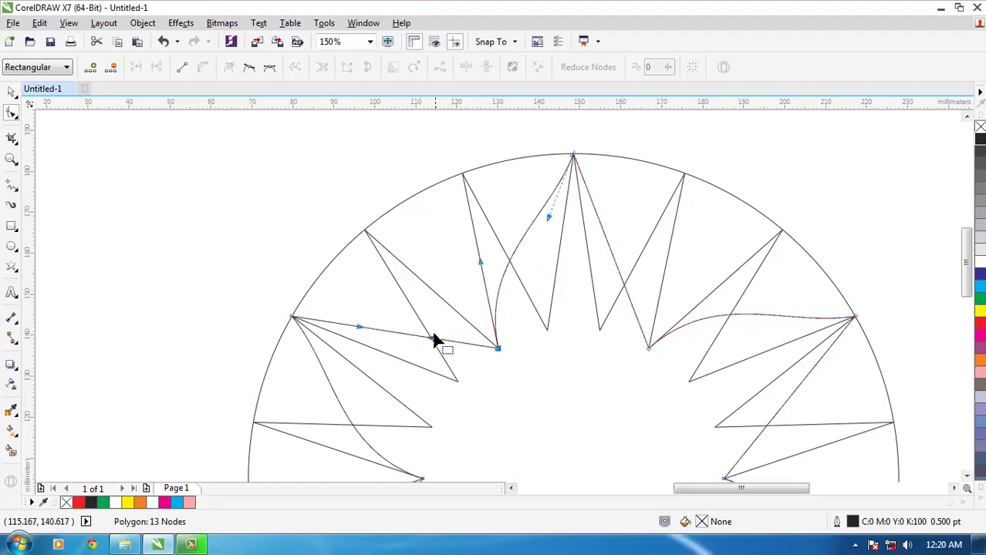
Bend the segment on the other side of that inner node by moving its second control handle onto the star's edge, and deselect the polygon
drag(432, 340, 432, 319)
mouse_move(434, 300)
mouse_down()
mouse_move(454, 303)
mouse_move(437, 294)
mouse_up()
scroll(334, 255, down, 5)
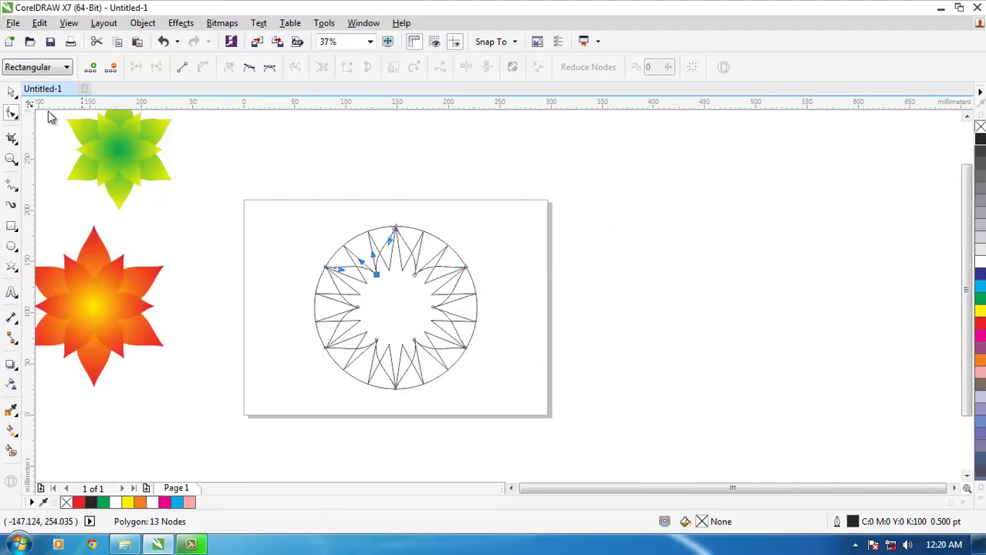
click(12, 94)
click(607, 326)
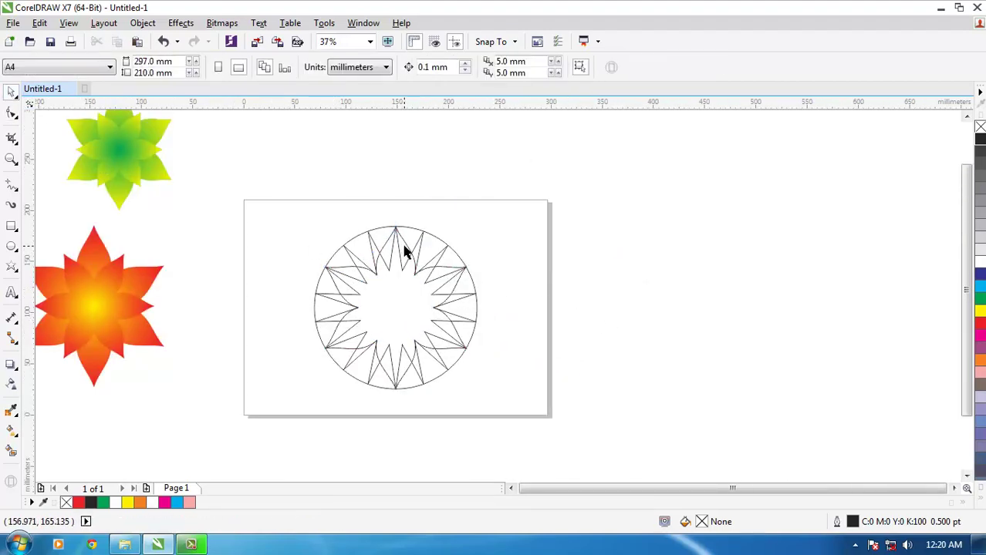
Place a copy of the curved six-petal outline in the empty area right of the page and fill it red
click(407, 248)
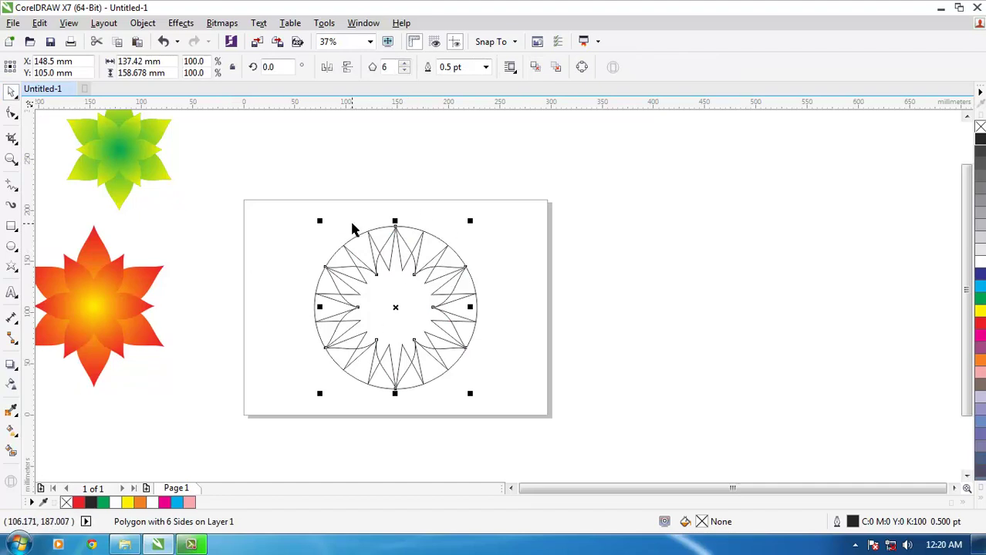
drag(395, 307, 708, 311)
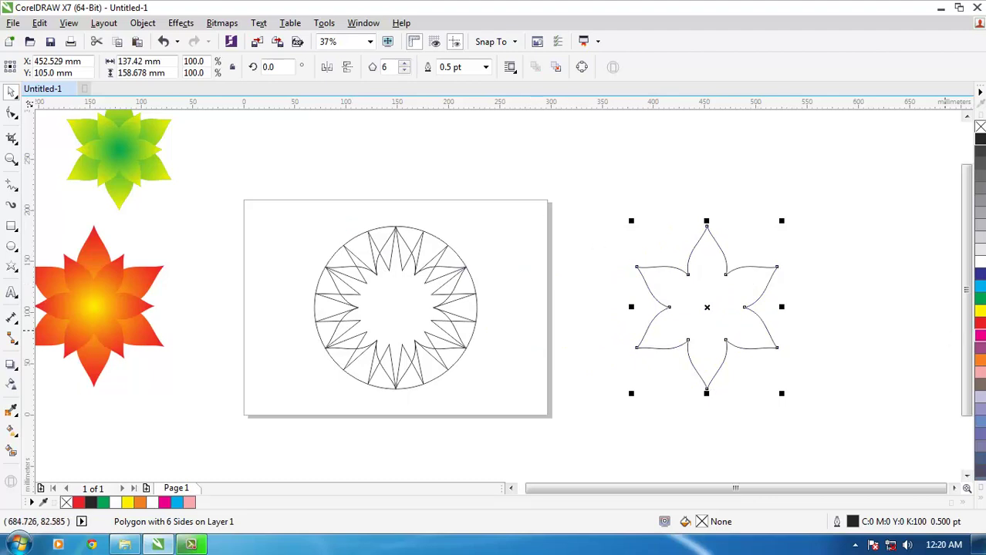
click(978, 324)
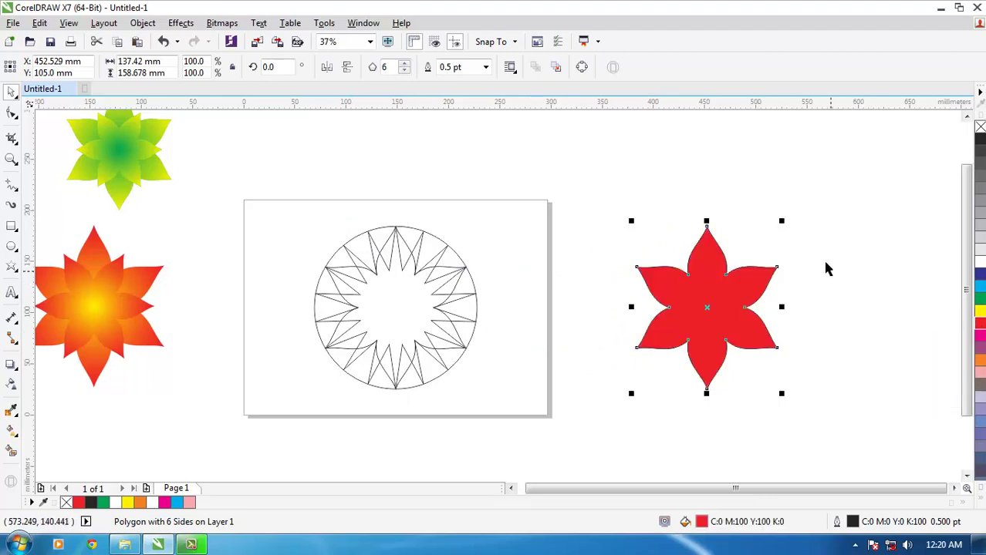
click(459, 164)
Increase the red flower copy's number of sides to 13
click(705, 282)
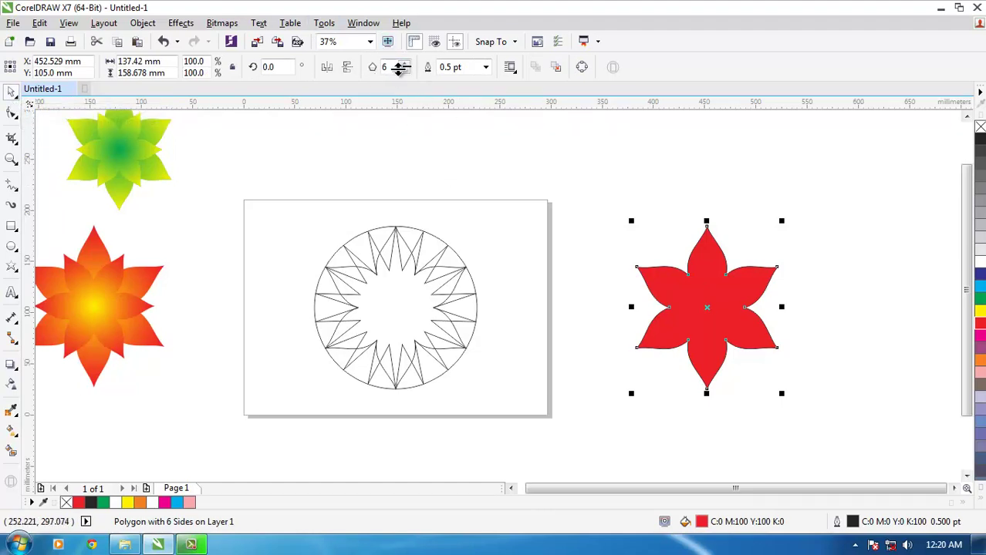
click(404, 64)
click(404, 64)
click(404, 64)
click(404, 64)
click(404, 64)
click(405, 64)
click(404, 64)
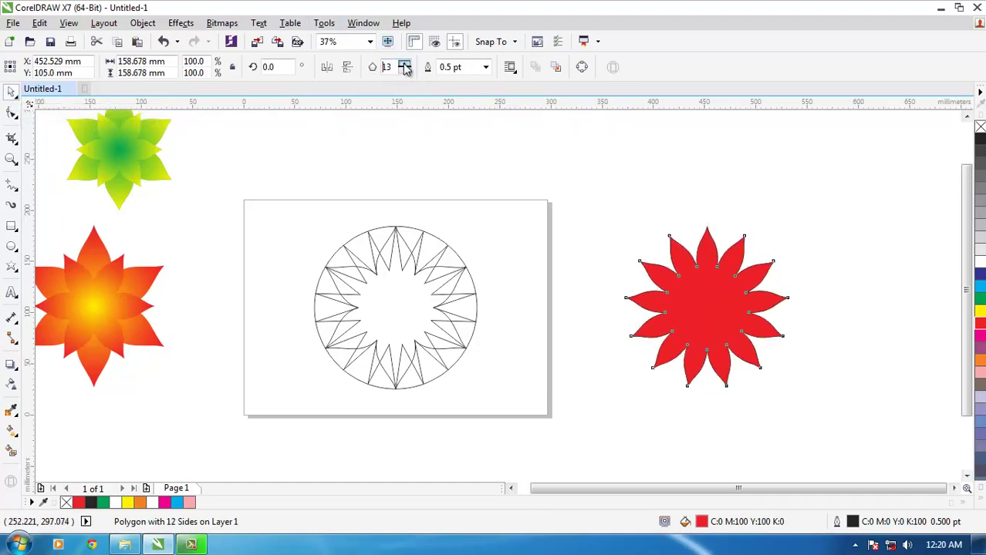
Reduce the red flower copy's number of sides to 10
click(404, 64)
click(405, 70)
click(405, 71)
click(406, 71)
click(405, 70)
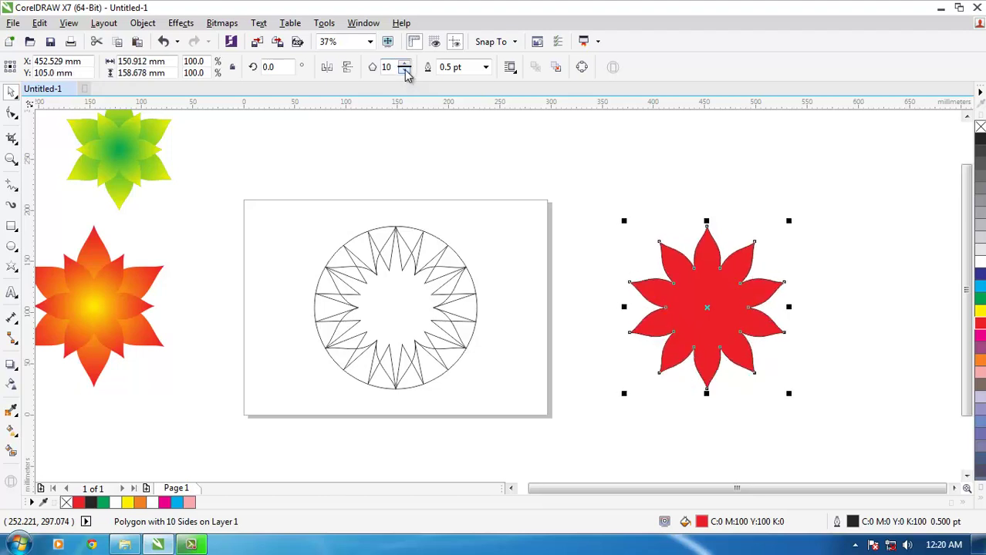
Reduce the red flower copy's number of sides further to 3
click(405, 70)
click(405, 70)
click(405, 70)
click(405, 70)
click(405, 70)
click(405, 71)
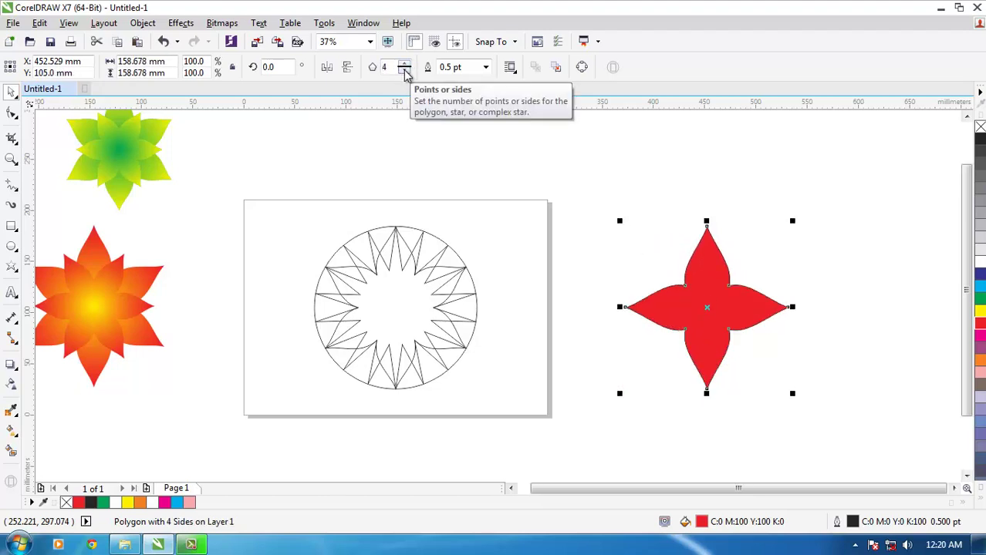
click(405, 70)
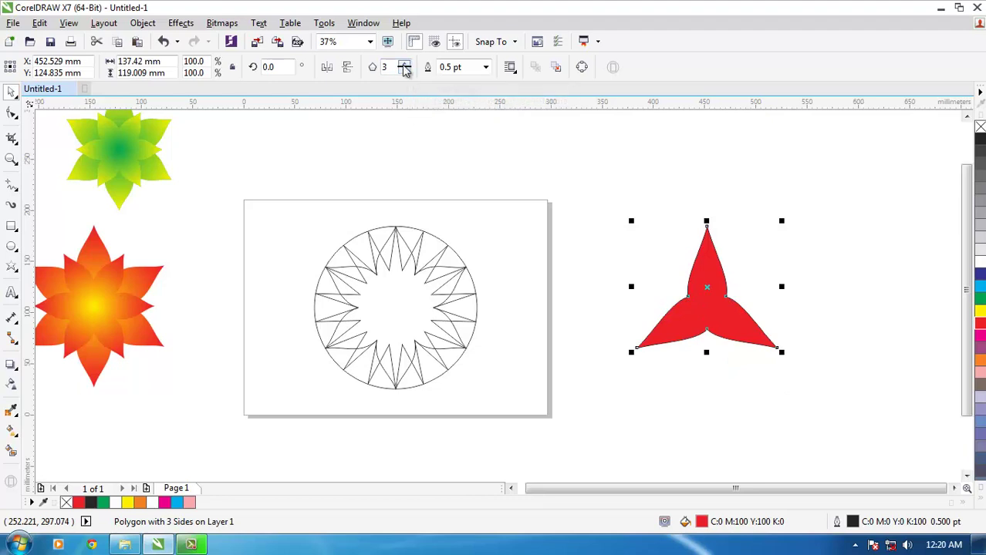
Set the red flower copy's number of sides to 8 and deselect it
click(405, 64)
click(404, 64)
click(404, 64)
click(405, 64)
click(404, 64)
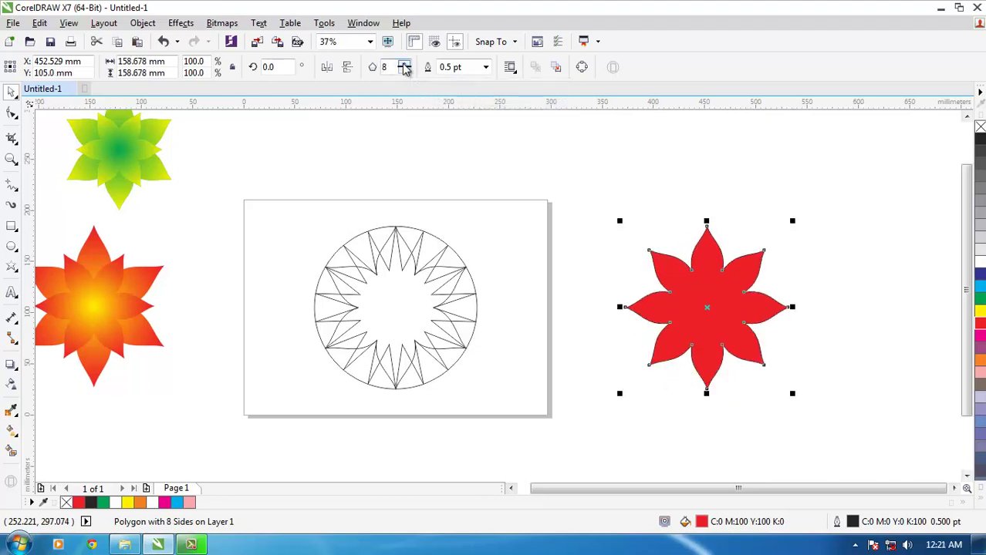
click(404, 64)
click(405, 71)
drag(611, 250, 692, 244)
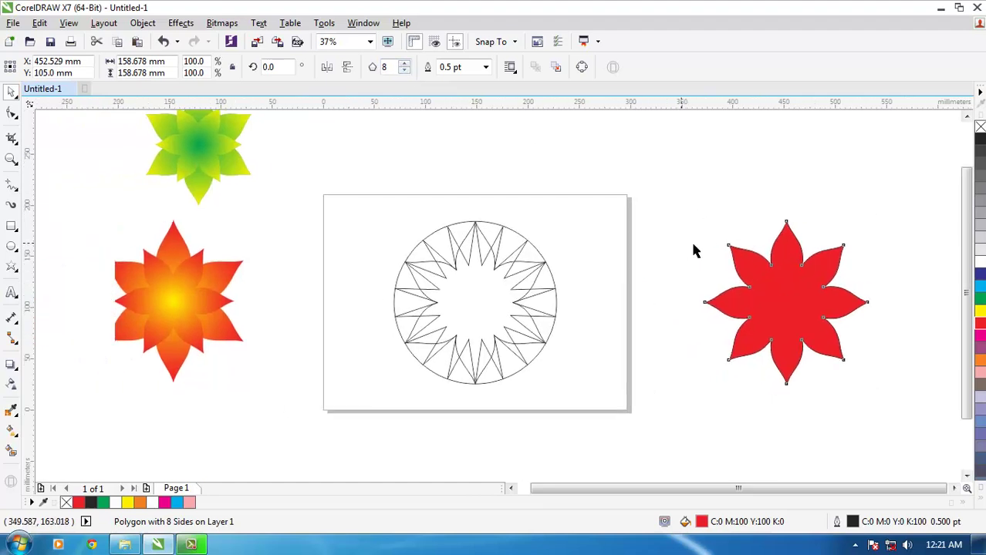
click(877, 194)
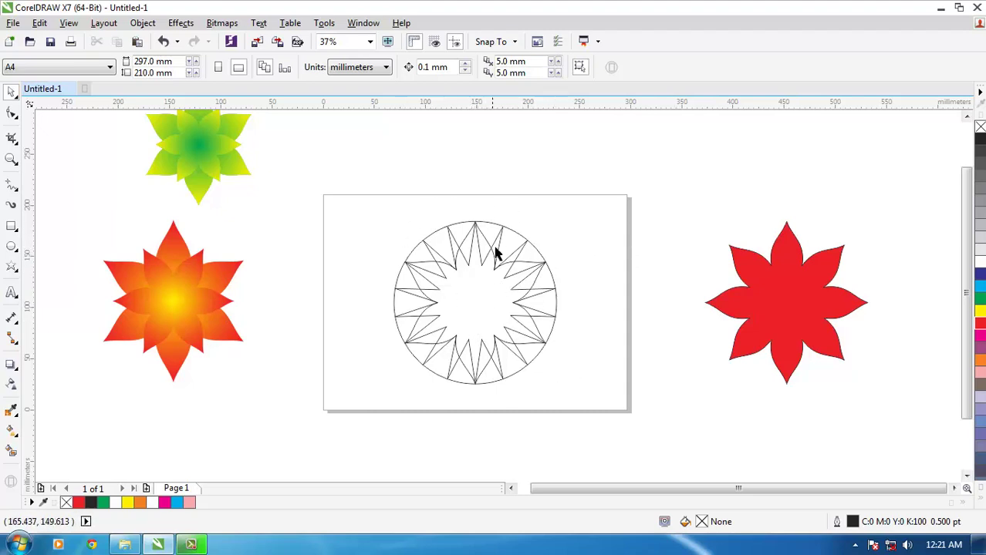
Delete the 18-point star guide and fill the six-petal outline inside the circle red
drag(500, 244, 331, 299)
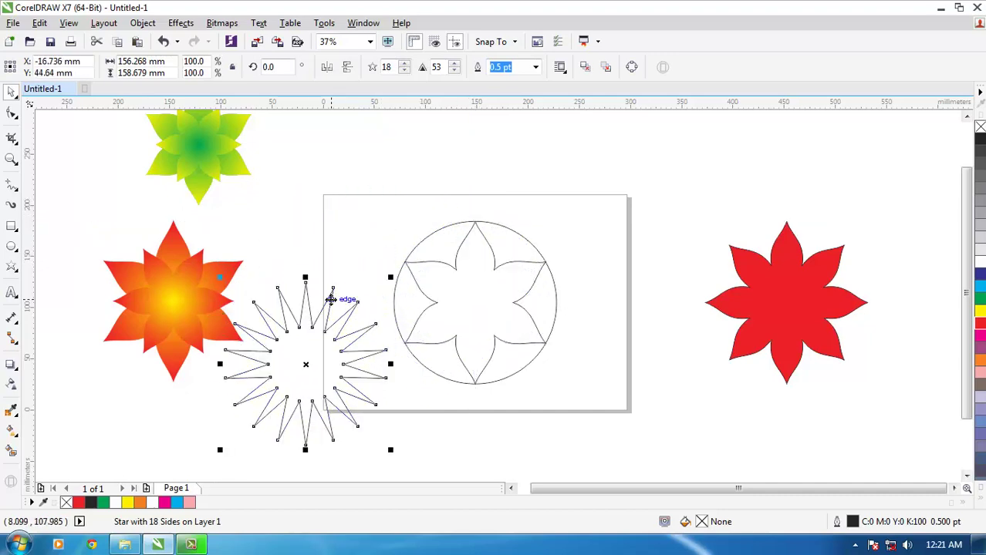
key(Delete)
mouse_move(509, 302)
mouse_down()
mouse_move(397, 299)
mouse_move(515, 302)
mouse_up()
click(372, 252)
click(977, 325)
click(651, 242)
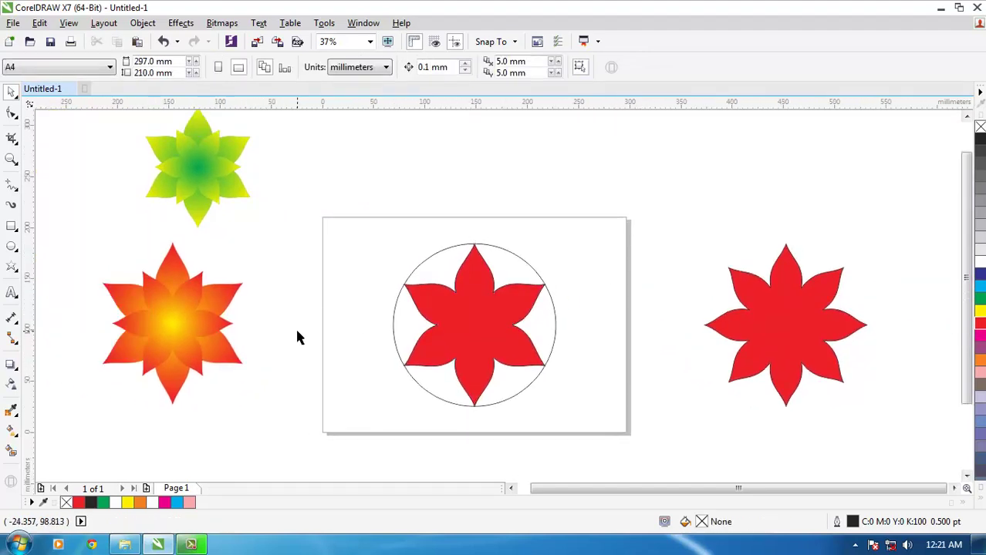
Select the eight-petal flower and look through the toolbox's list of available fill and outline tools
click(492, 306)
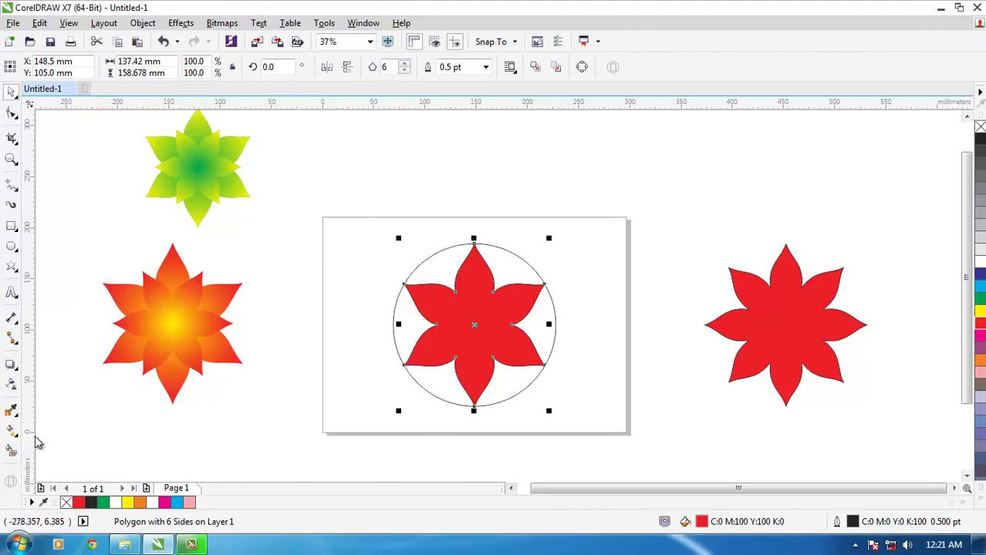
drag(469, 350, 345, 335)
click(629, 324)
drag(94, 340, 119, 318)
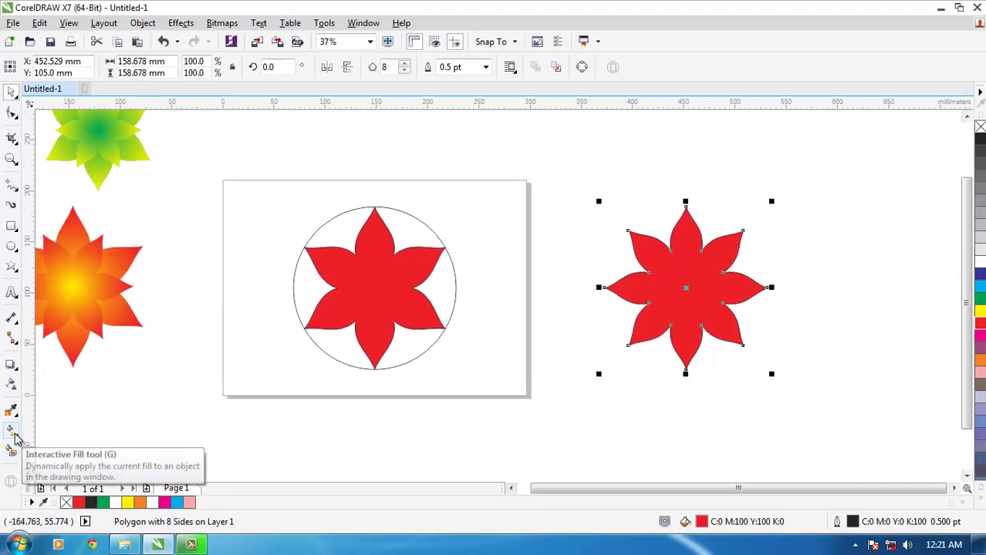
click(12, 490)
drag(226, 202, 216, 437)
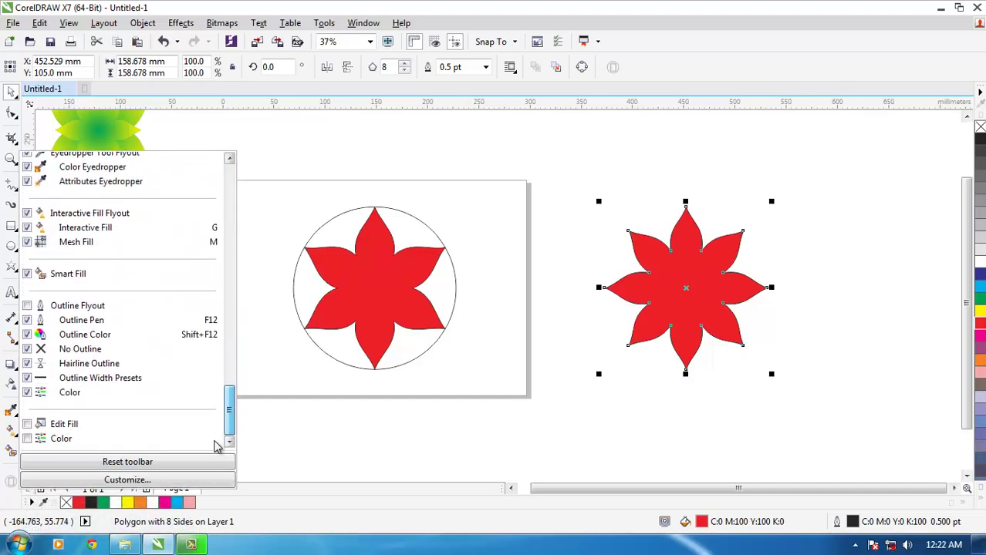
click(639, 28)
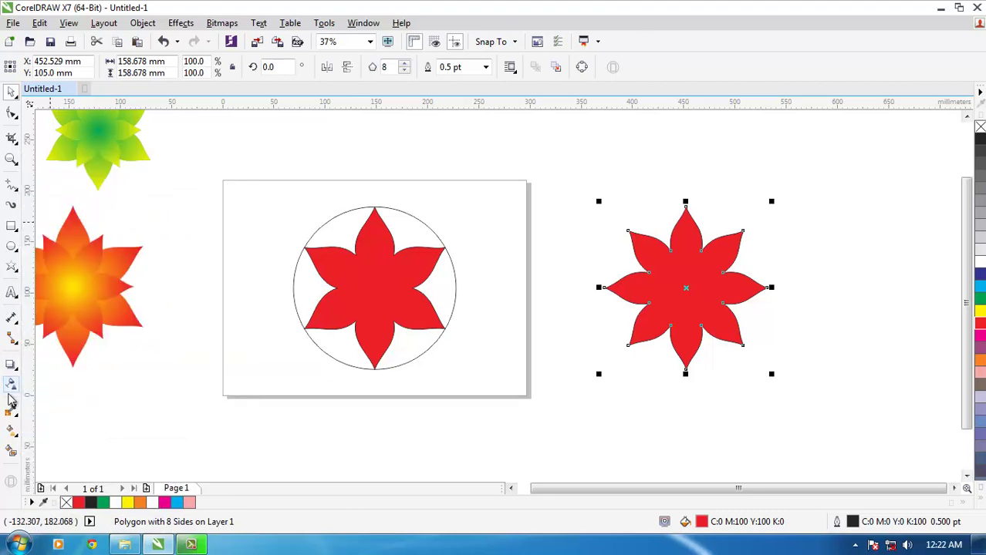
Apply an elliptical fountain fill to the eight-petal flower, centred on it, running from a yellow middle to red petal tips
click(12, 436)
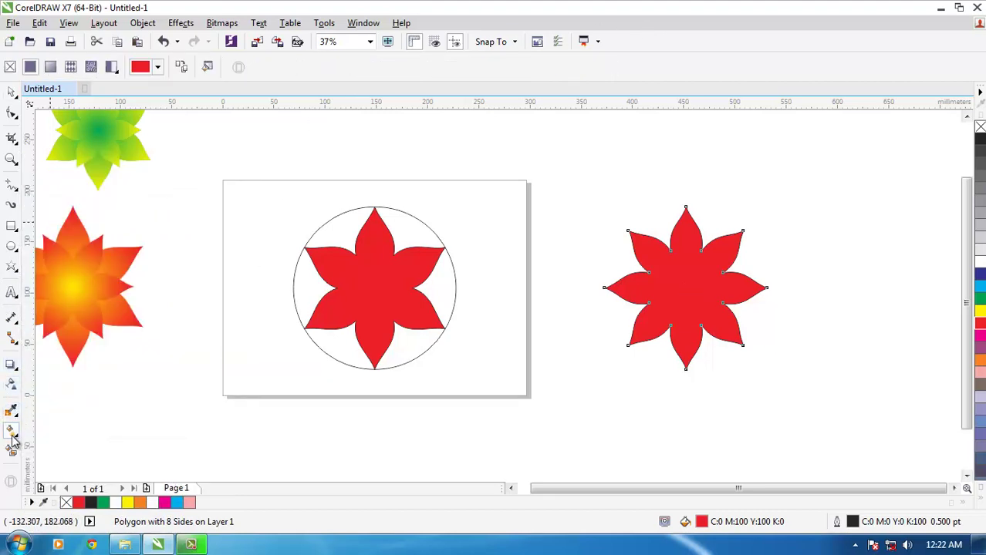
click(51, 68)
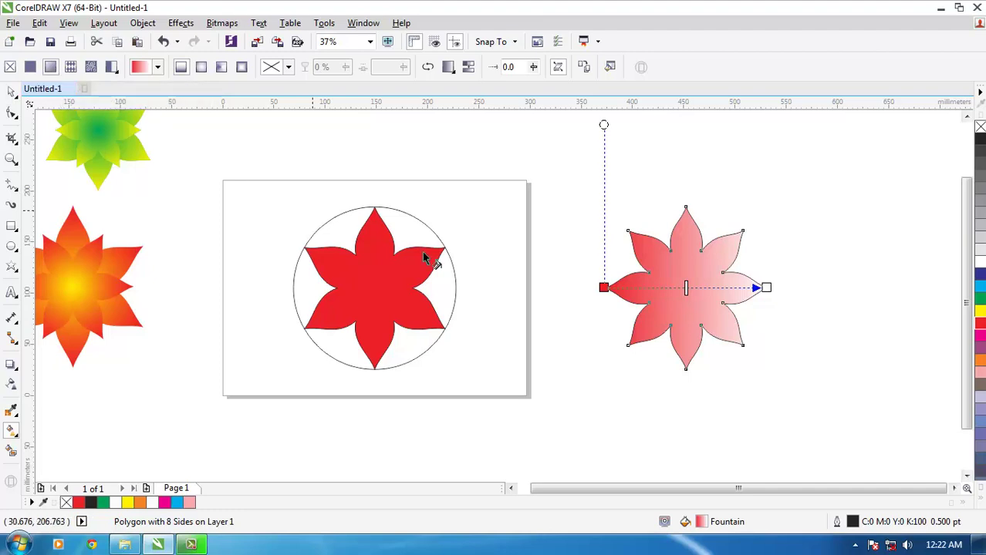
drag(603, 287, 685, 288)
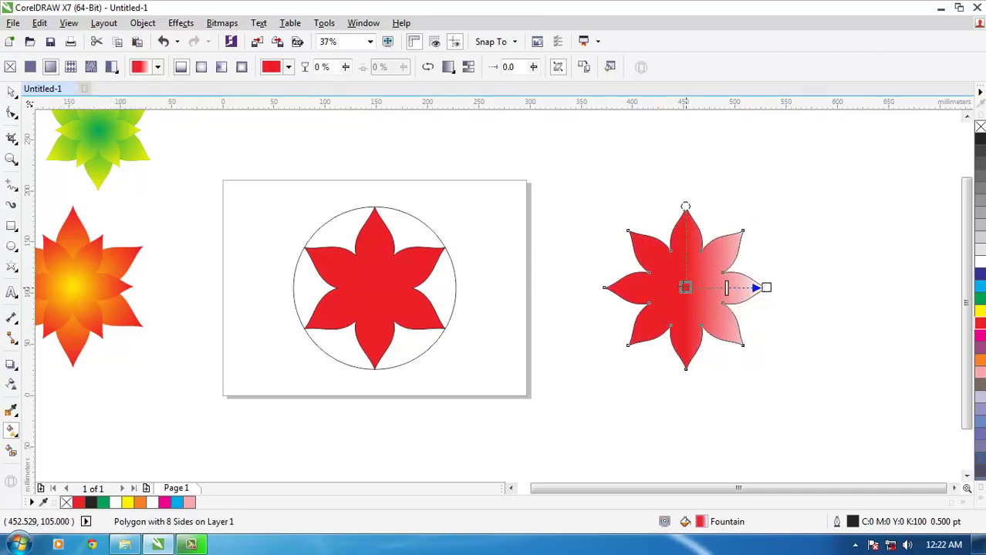
click(200, 66)
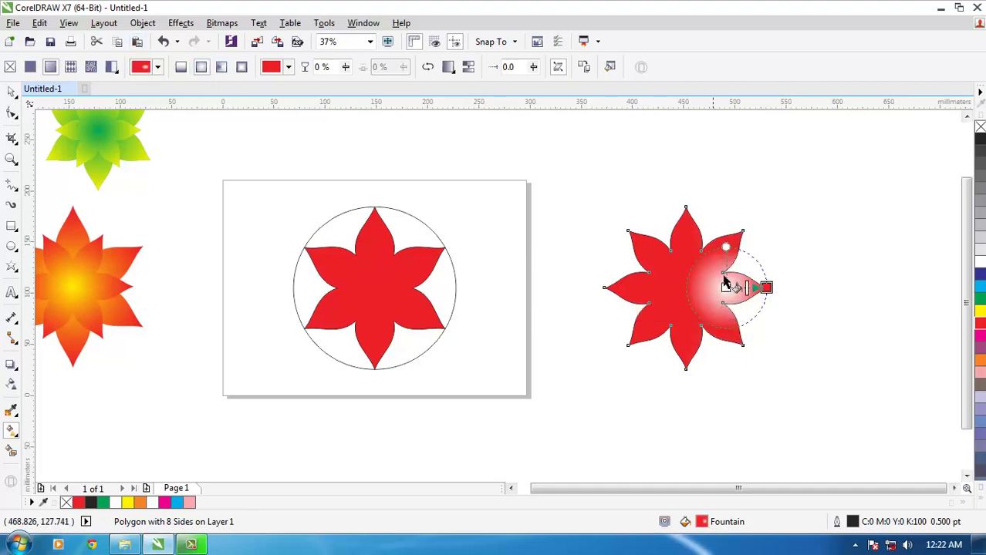
drag(725, 288, 686, 288)
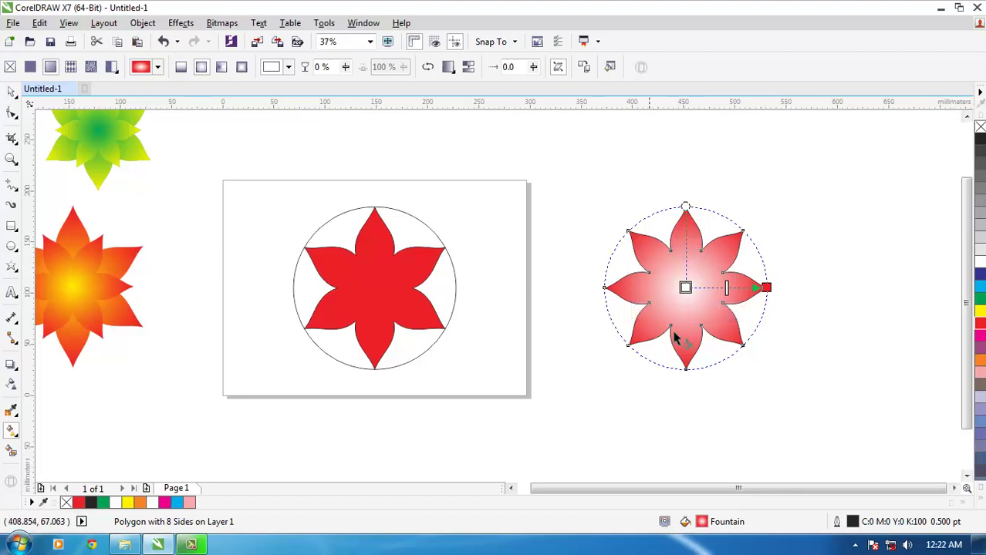
click(979, 318)
click(685, 206)
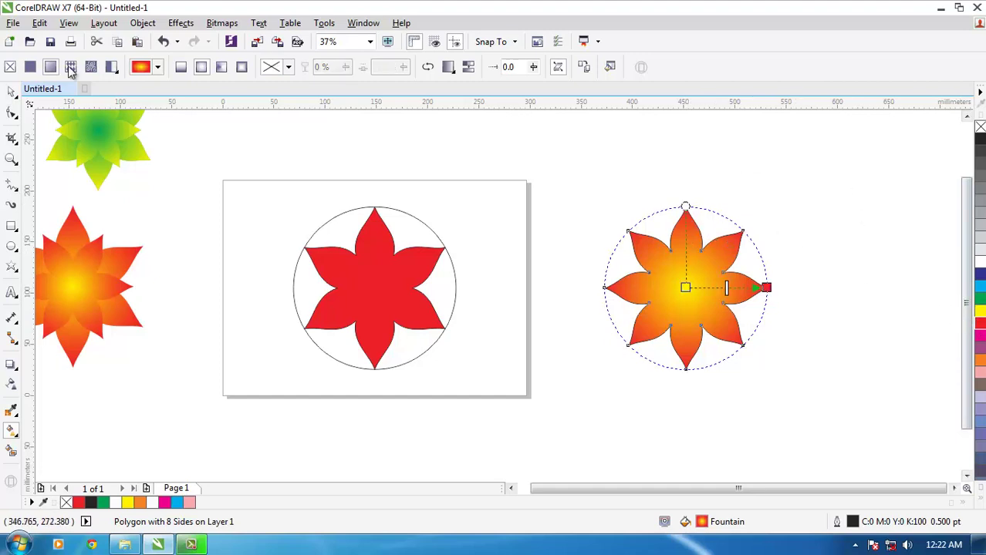
Remove the eight-petal flower's outline and reselect the flower
click(11, 91)
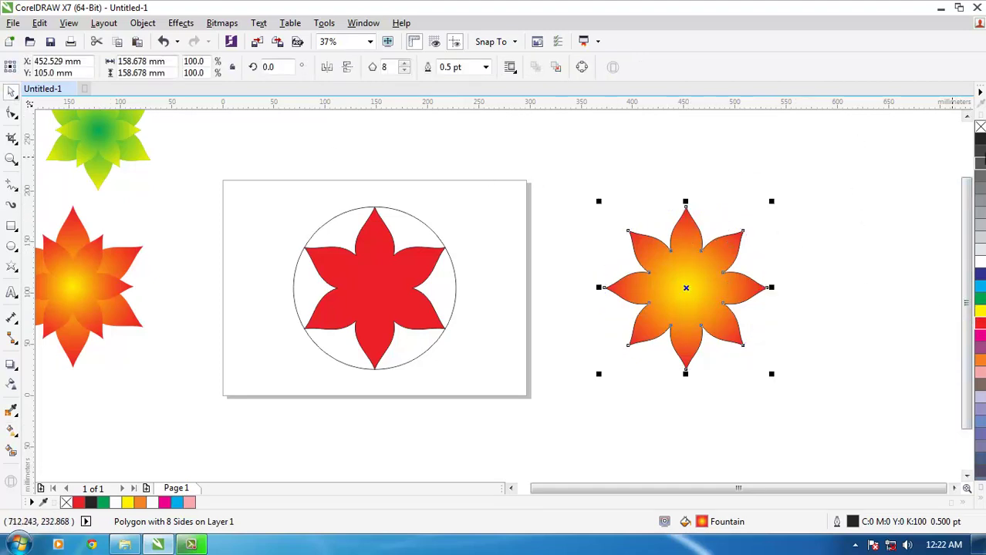
click(870, 239)
scroll(277, 273, left, 2)
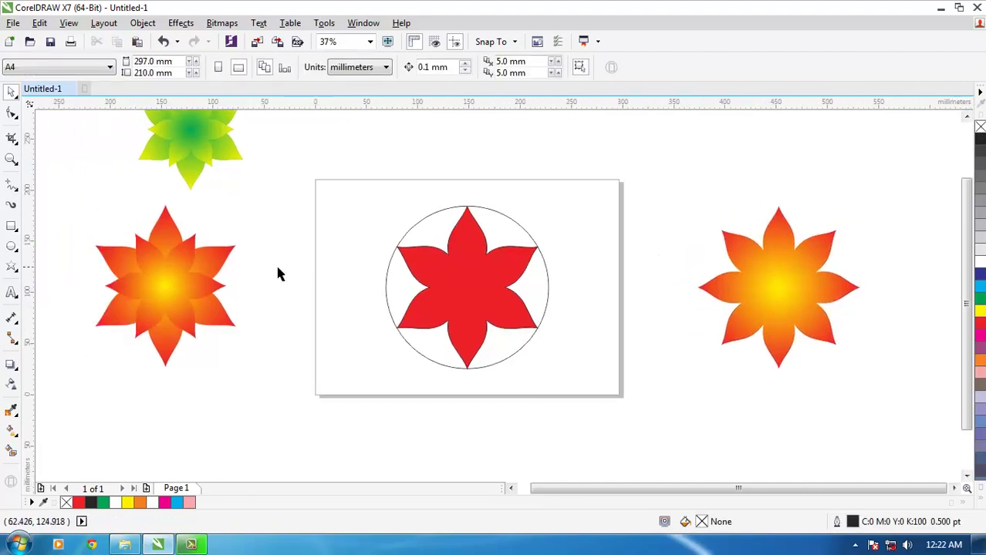
click(775, 278)
drag(793, 274, 750, 280)
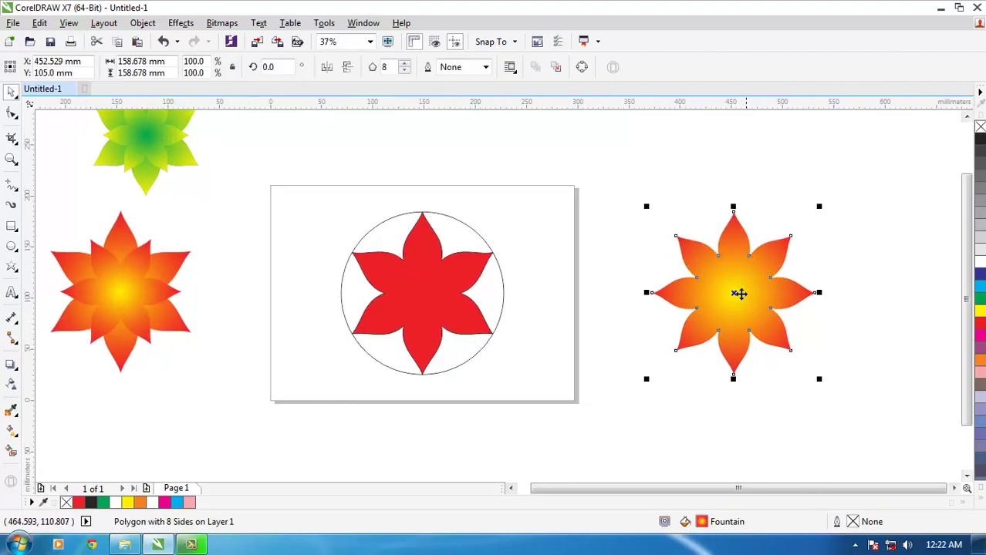
Set the eight-petal flower's rotation angle to 45° and switch the flower to its rotate handles
click(735, 294)
click(844, 284)
click(738, 281)
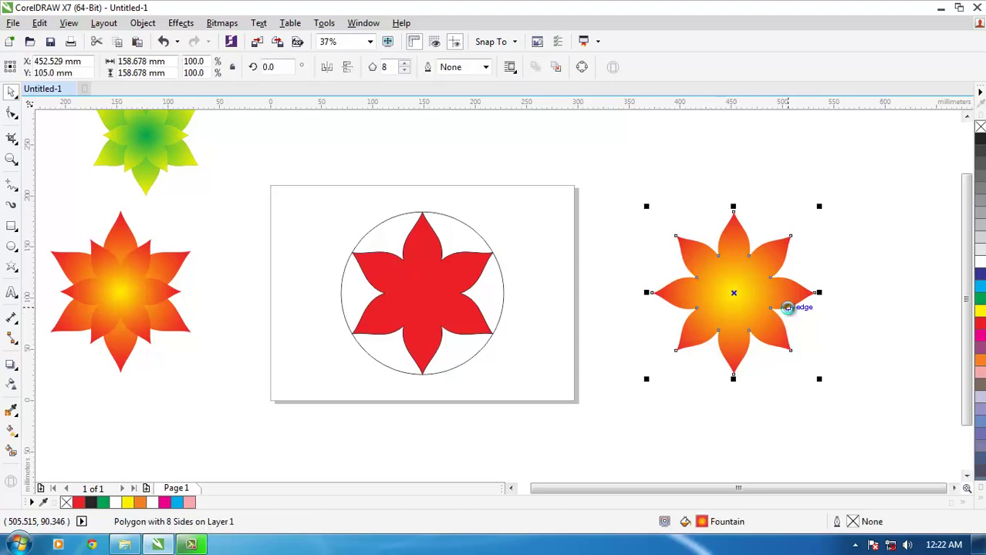
double_click(266, 67)
text(45.0)
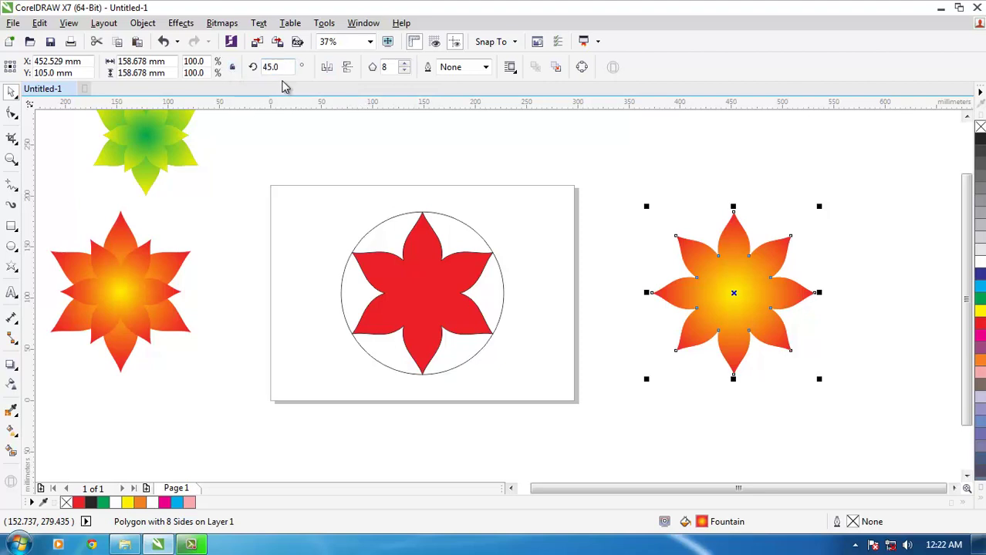
click(745, 291)
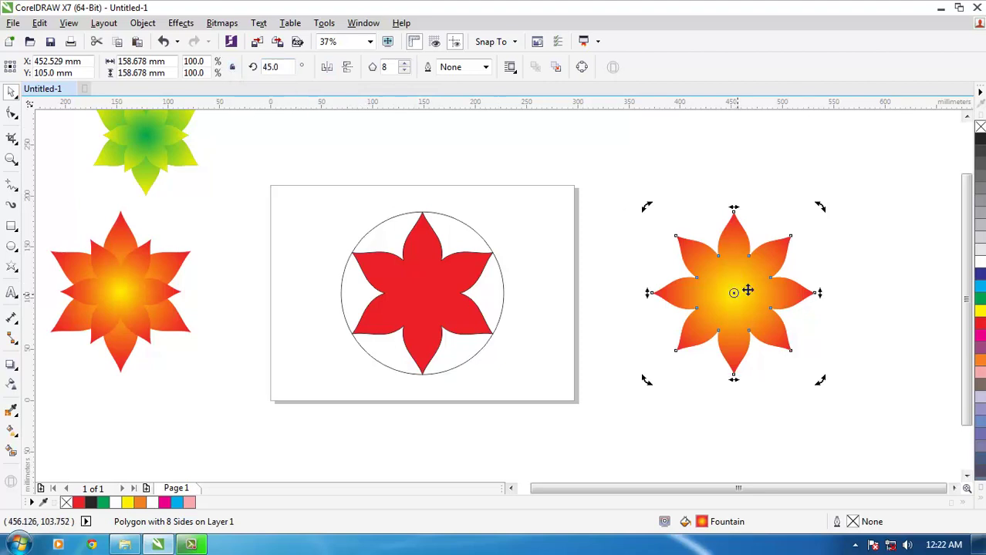
Place a rotated copy of the eight-petal flower over the original and try rotation angles of 60° and 90° on it
drag(824, 211, 774, 183)
click(290, 67)
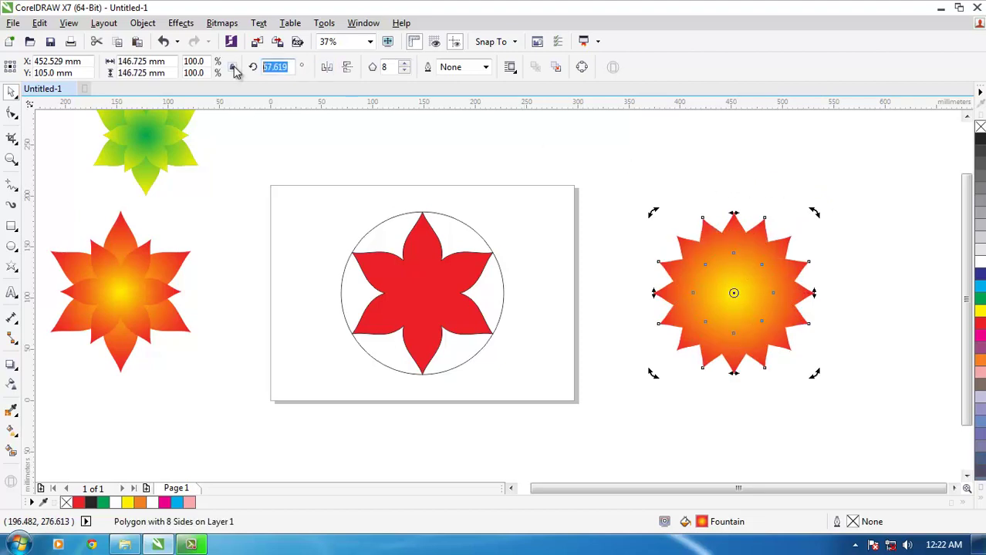
text(4)
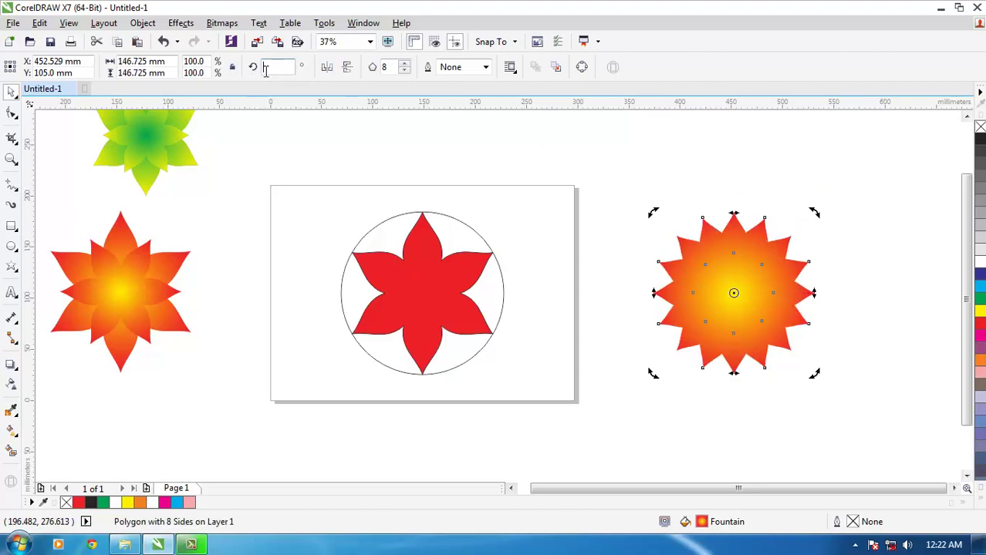
text(0)
key(Return)
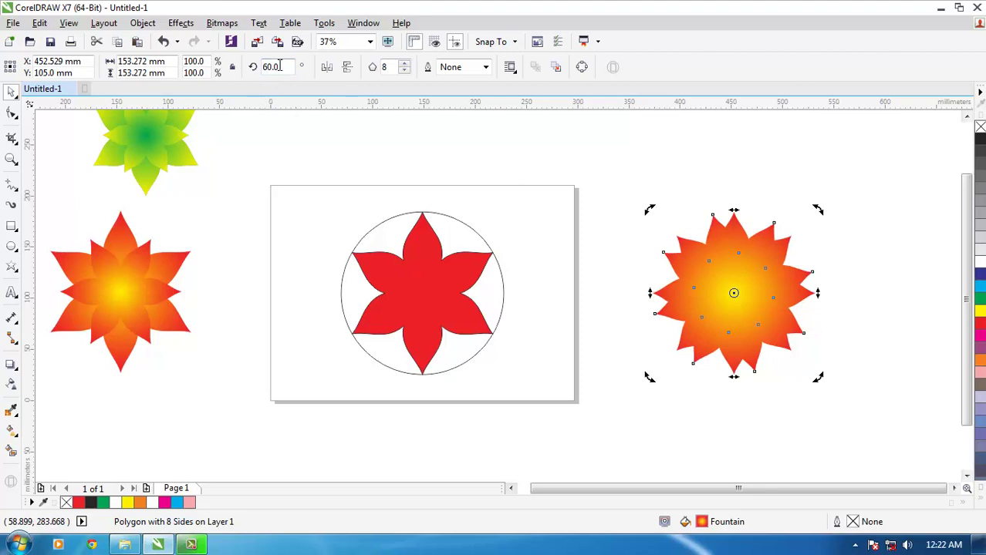
text(90)
key(Return)
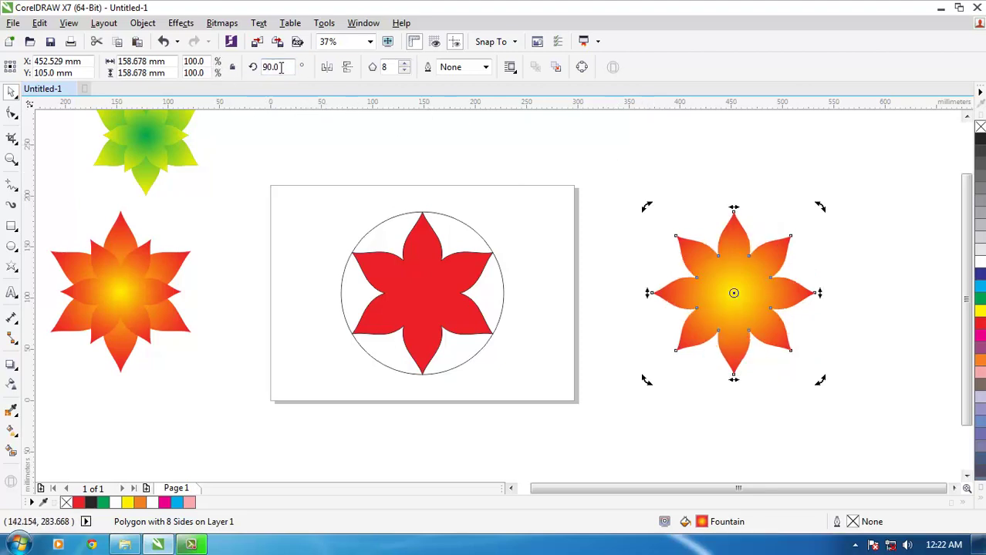
text(49)
Rotate the upper flower copy to about 67.2° and shrink it around its centre to about 76.4%
drag(822, 209, 778, 184)
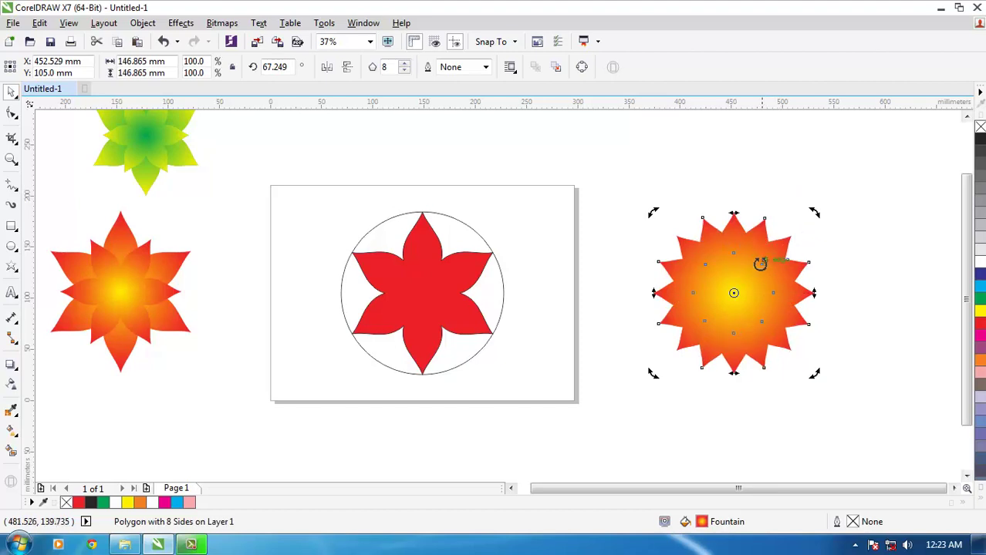
click(759, 265)
drag(814, 212, 795, 230)
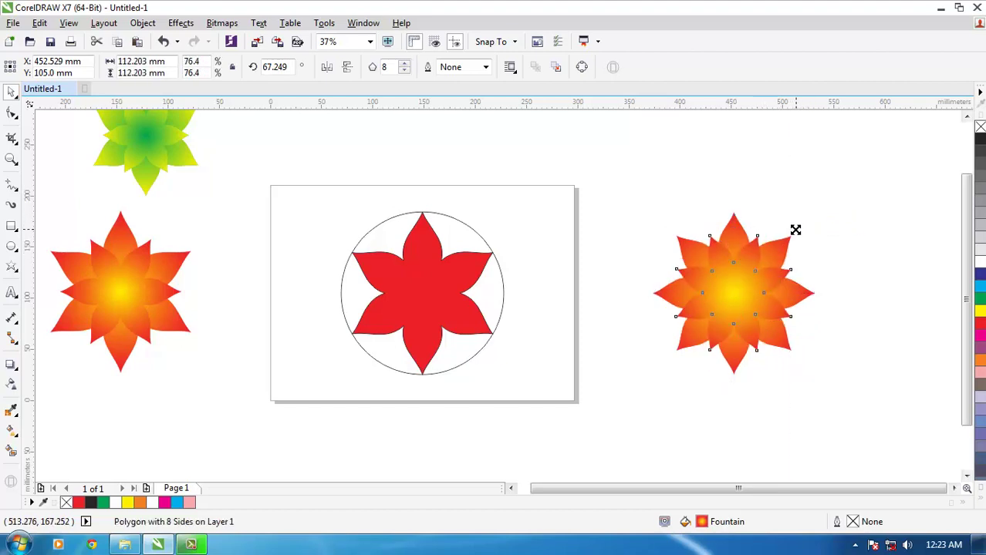
click(608, 288)
drag(607, 289, 692, 297)
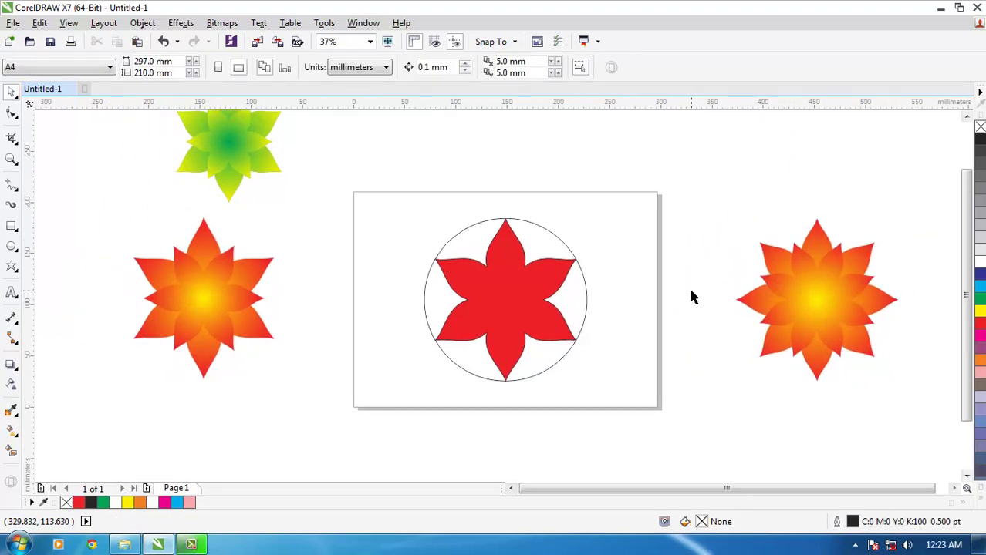
drag(536, 277, 595, 262)
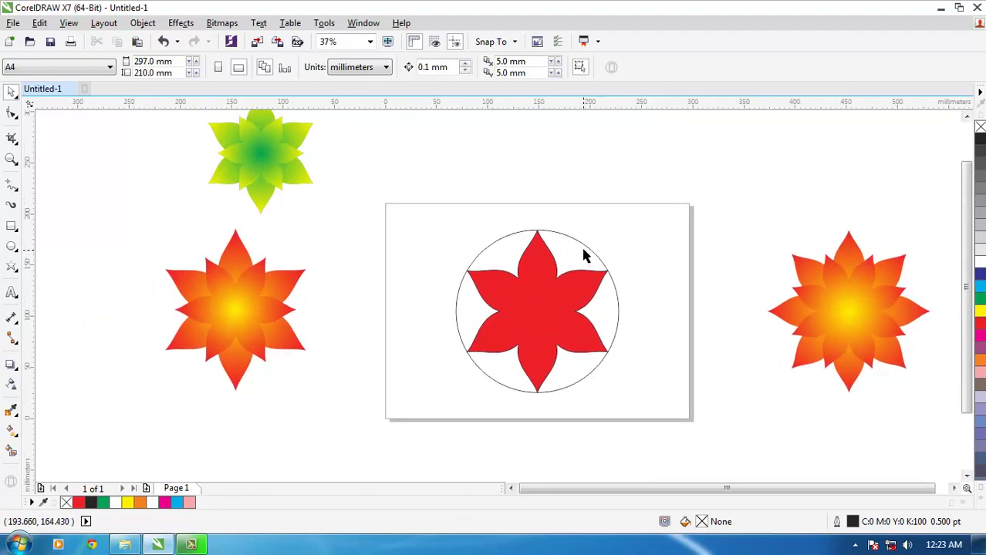
drag(565, 304, 449, 378)
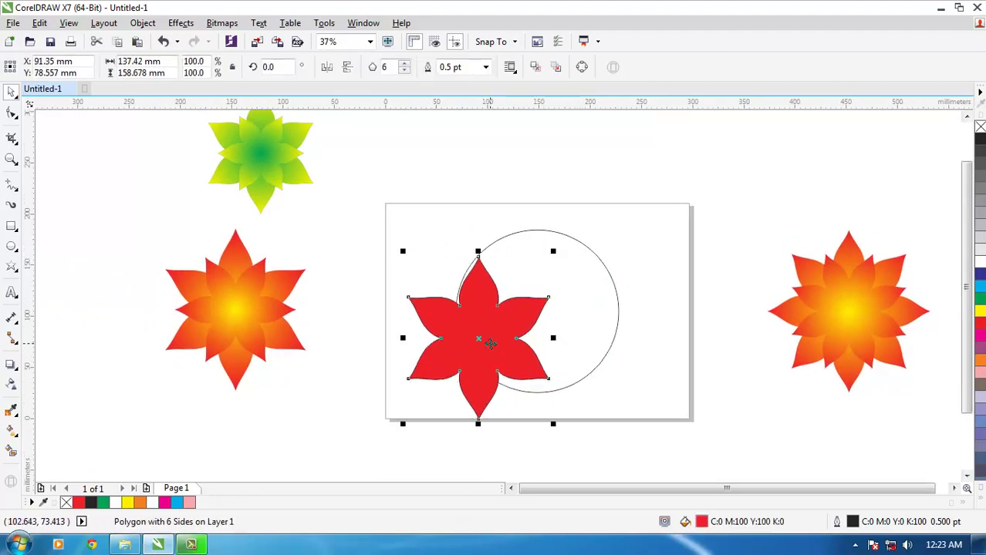
key(ctrl+z)
click(695, 282)
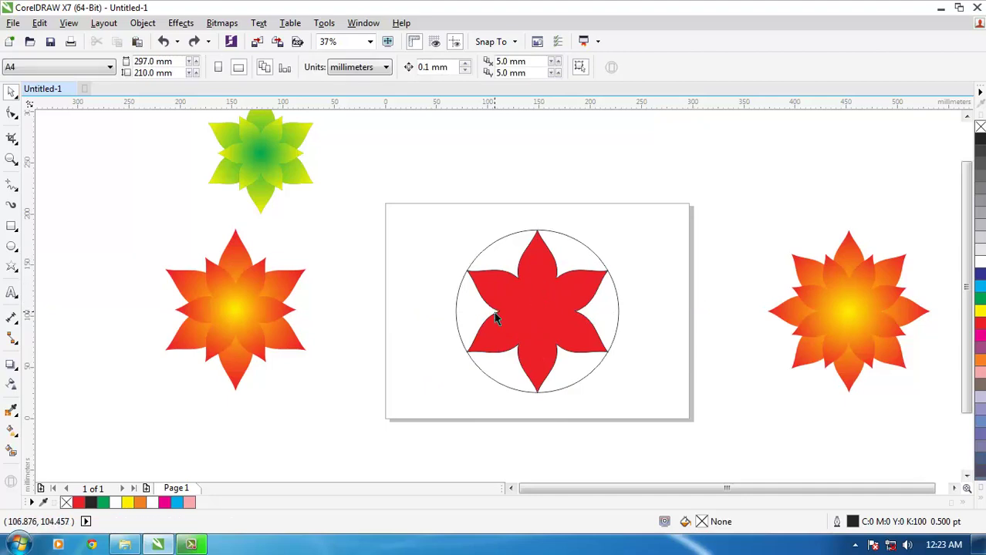
Copy the red six-petal flower inside the circle, paste it in place and fill the copy yellow
click(545, 308)
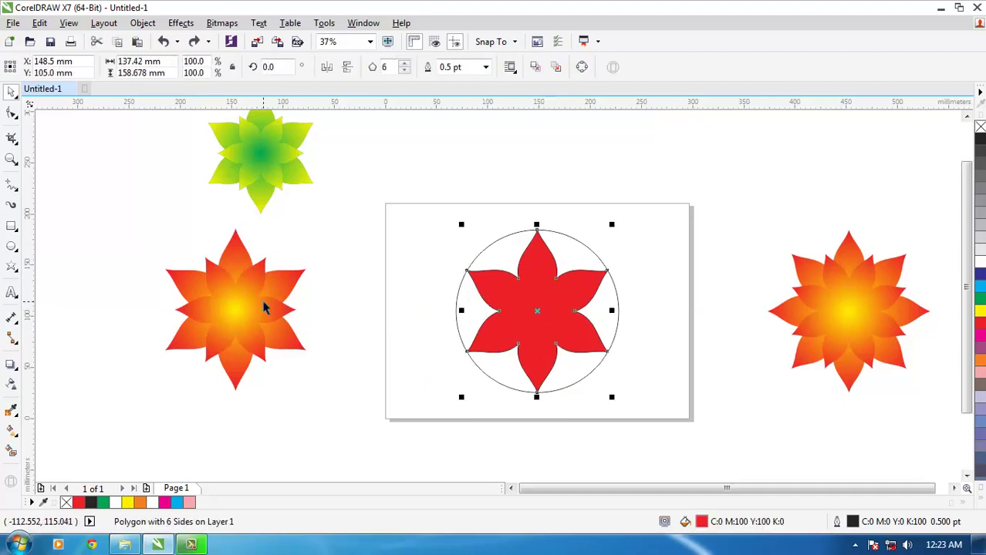
click(41, 24)
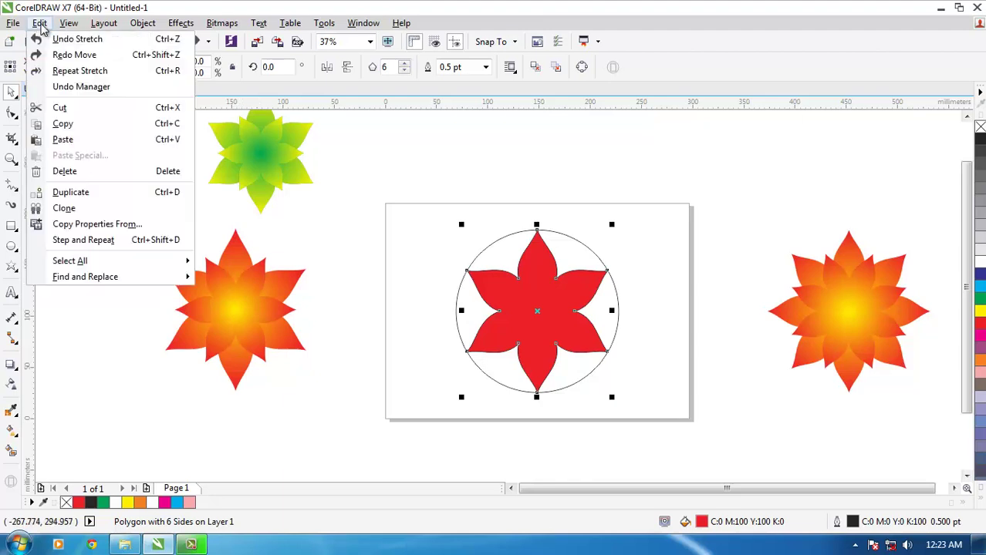
click(69, 125)
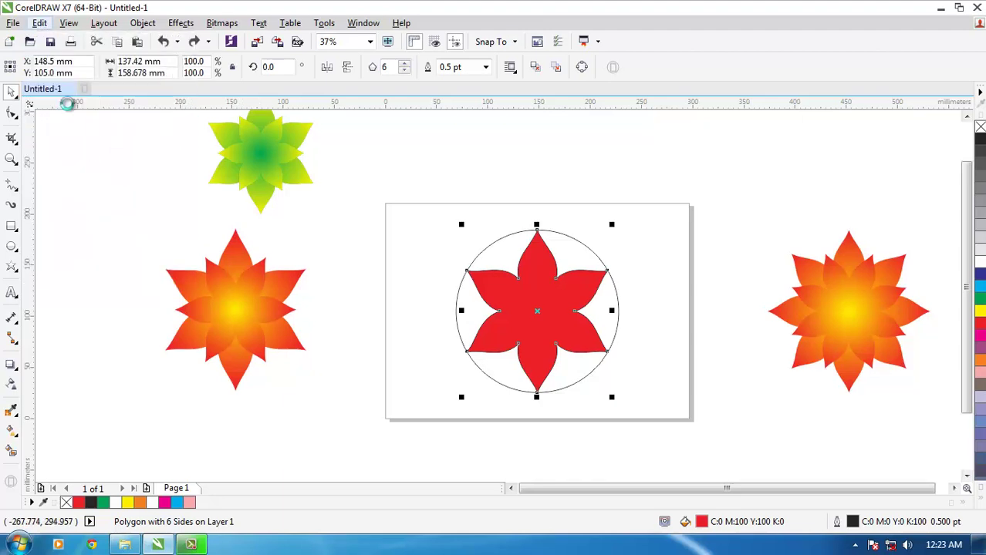
click(40, 23)
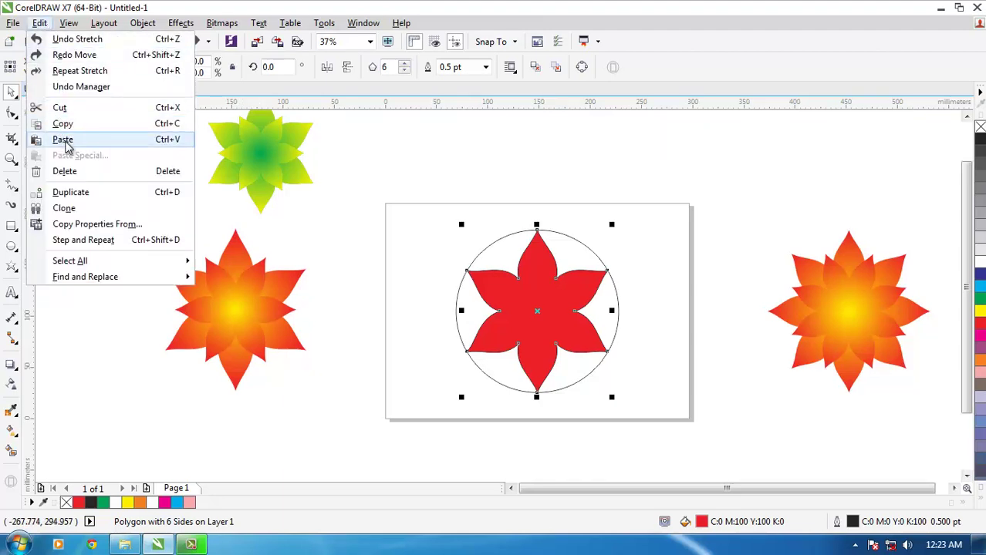
click(64, 140)
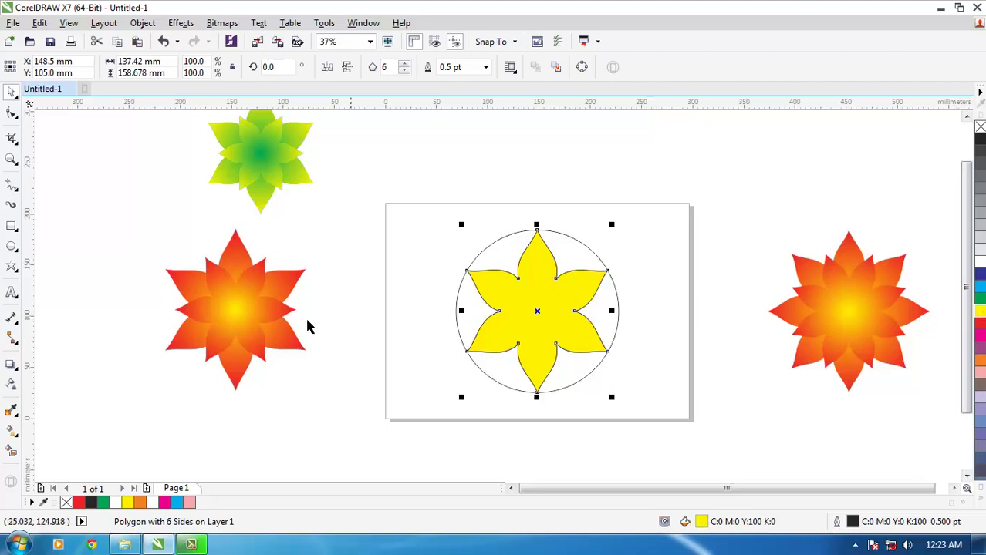
click(11, 386)
drag(533, 301, 594, 344)
key(ctrl+z)
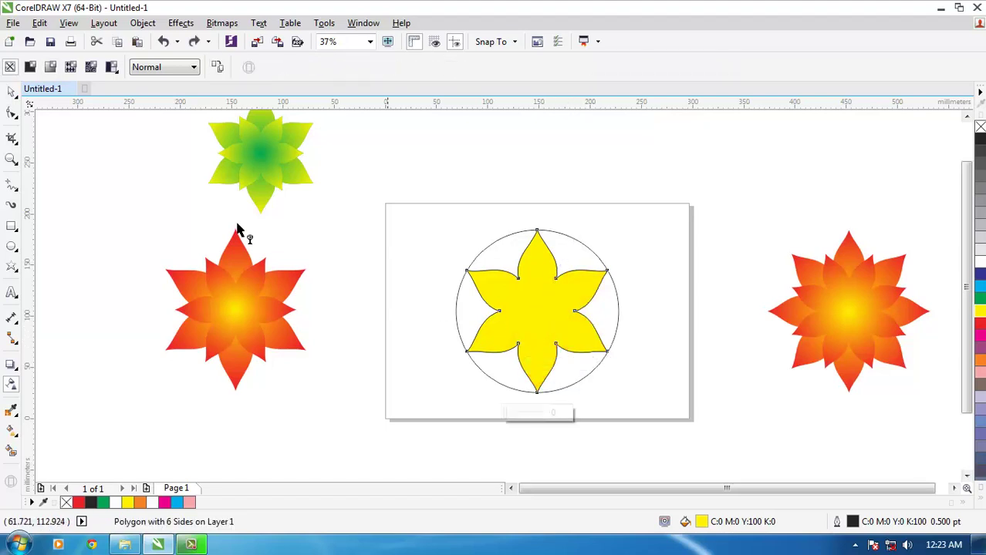
Duplicate the circle together with both stacked six-petal flowers to the empty area beyond the layered eight-petal flower
click(11, 92)
drag(543, 259, 334, 248)
click(291, 232)
drag(208, 188, 476, 409)
drag(405, 279, 941, 256)
right_click(940, 256)
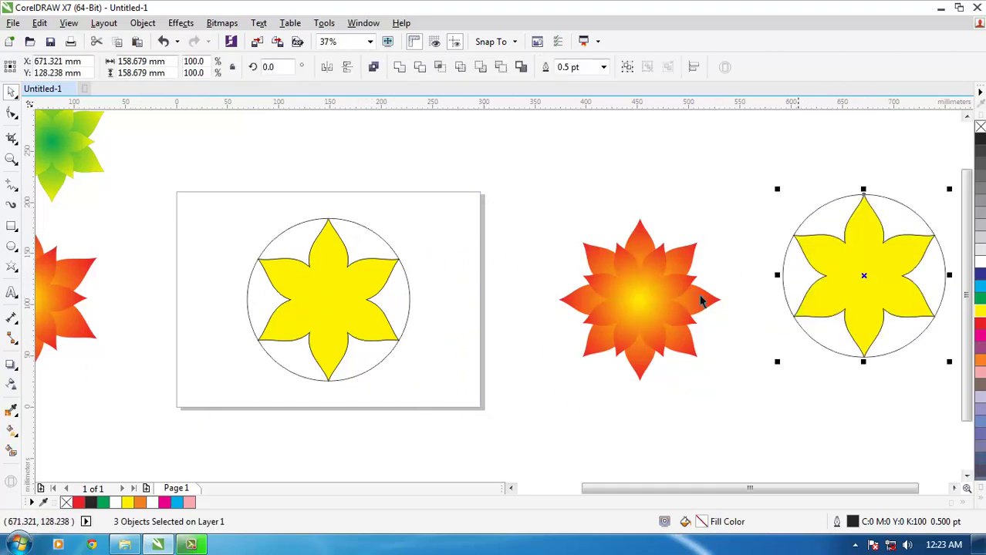
Delete the circle around the duplicated six-petal flowers
click(380, 239)
scroll(699, 260, right, 3)
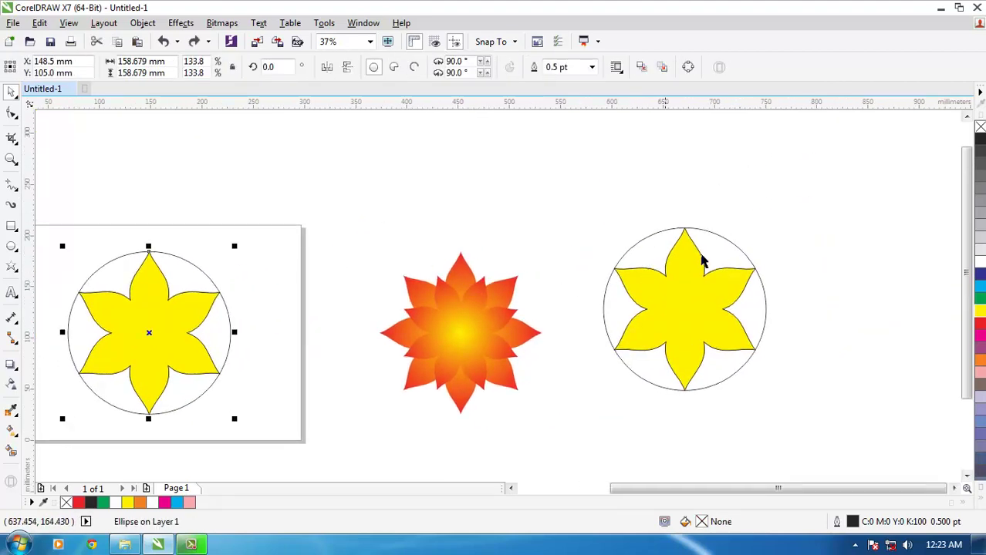
click(726, 251)
key(Delete)
scroll(620, 297, left, 2)
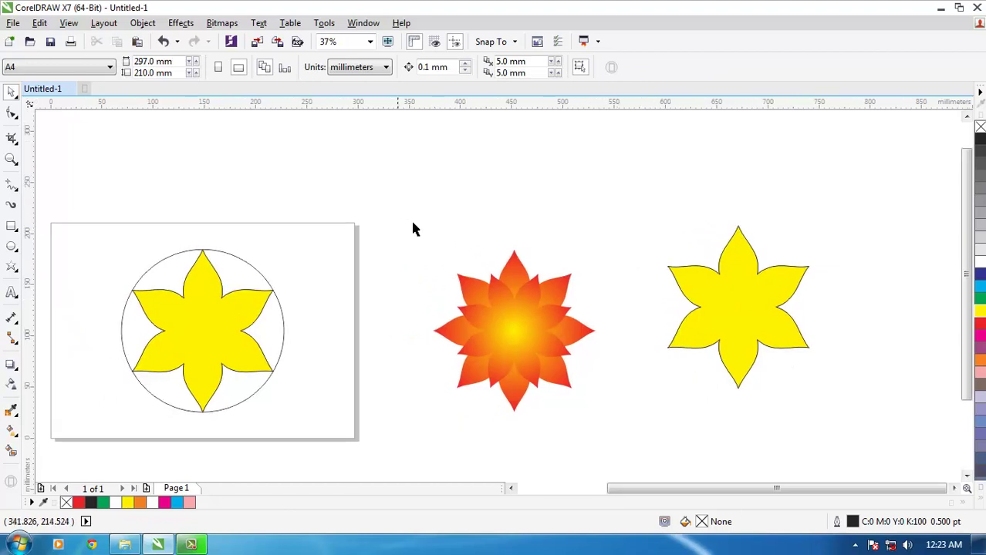
Move the layered eight-petal flower up beyond the page's upper corner and place the duplicated six-petal flowers beneath it beside the page
drag(412, 227, 610, 420)
drag(528, 367, 449, 165)
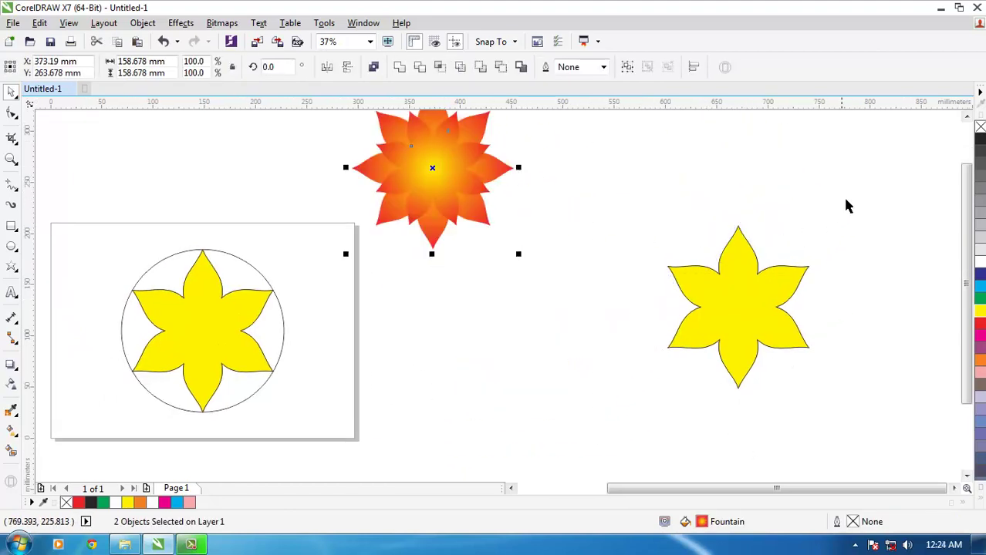
drag(848, 195, 619, 433)
drag(685, 318, 431, 389)
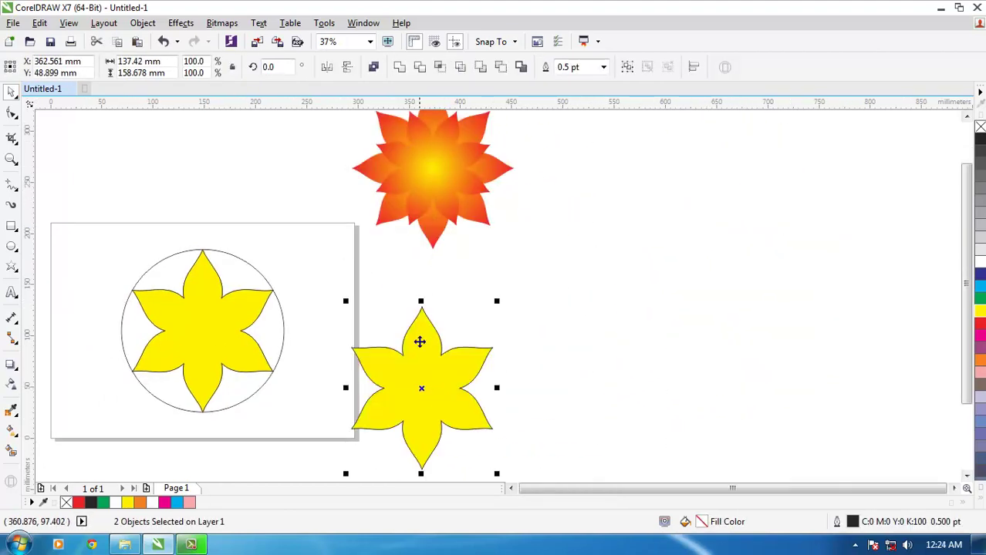
scroll(420, 341, left, 3)
scroll(420, 341, down, 1)
drag(609, 316, 610, 316)
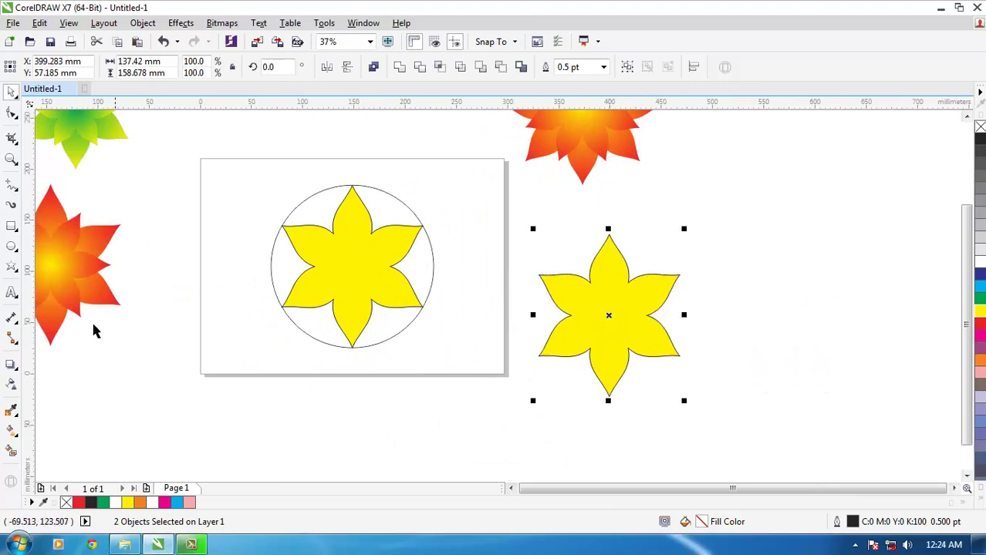
click(363, 411)
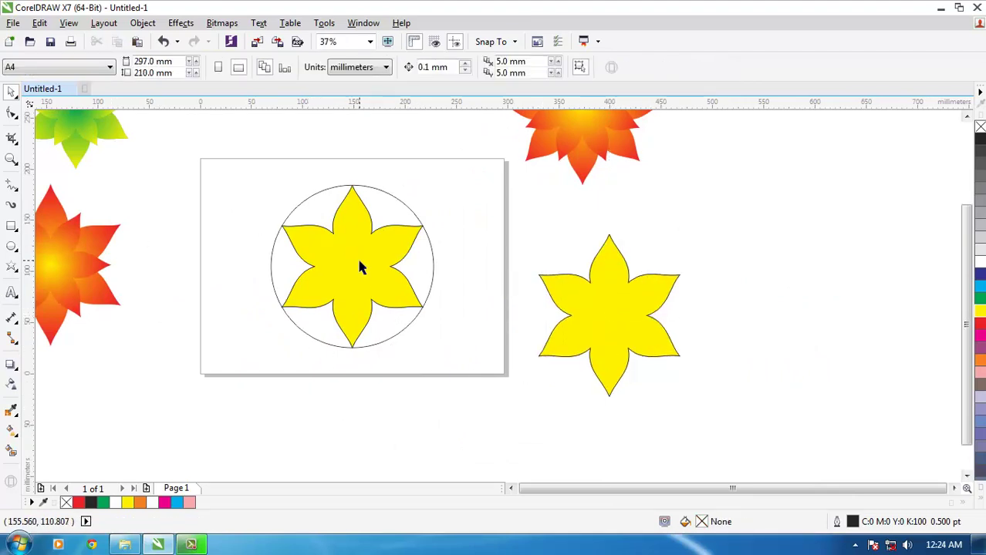
Apply an elliptical fountain transparency to the yellow six-petal flower inside the circle
click(359, 266)
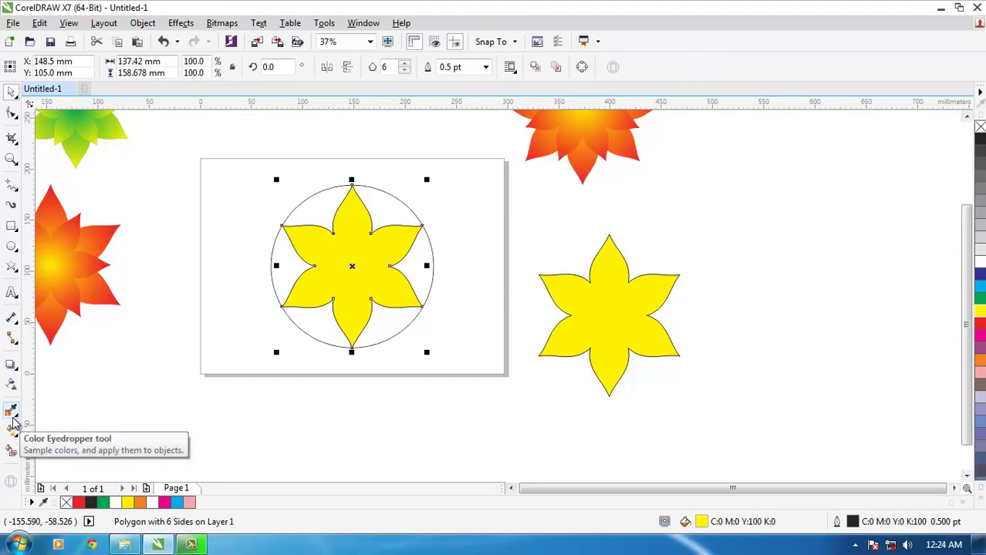
click(11, 385)
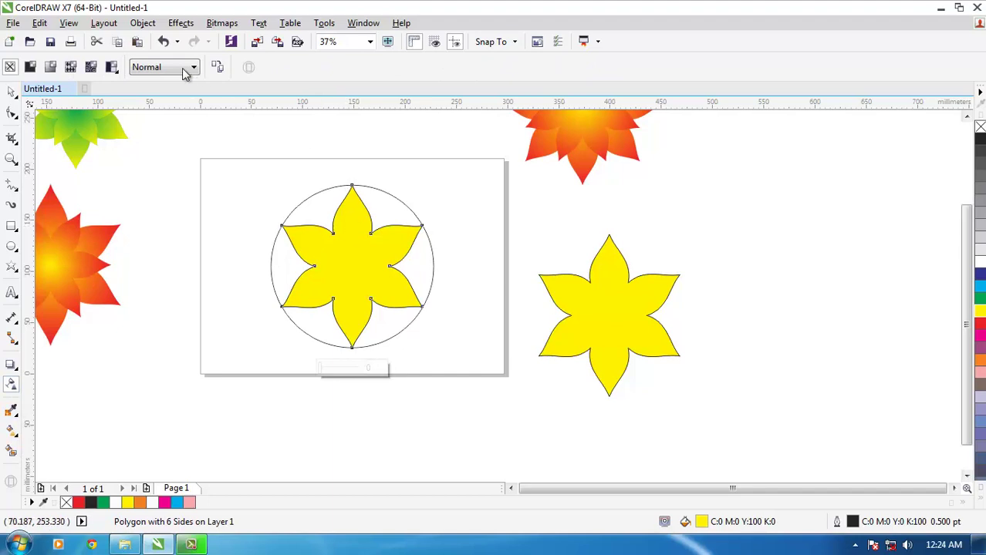
drag(354, 208, 361, 282)
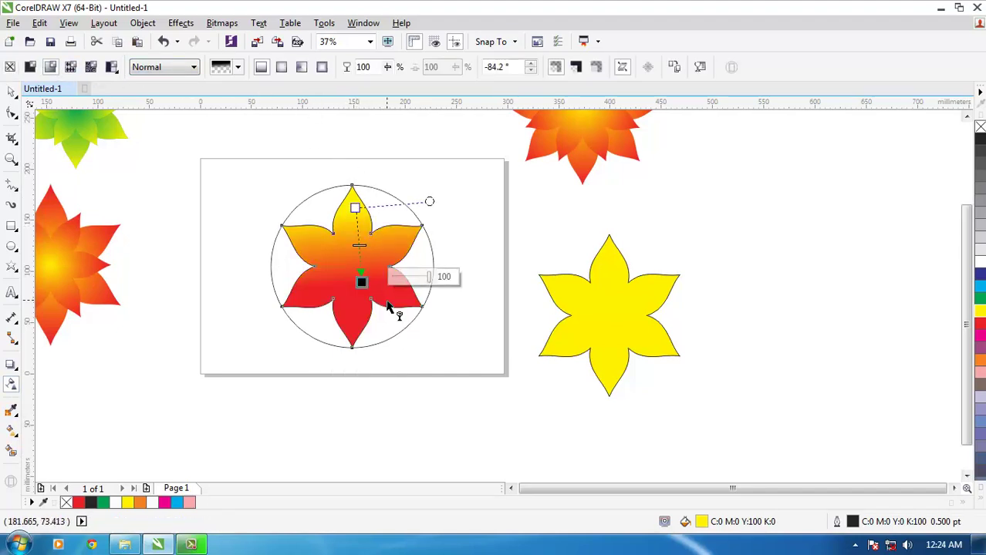
click(281, 68)
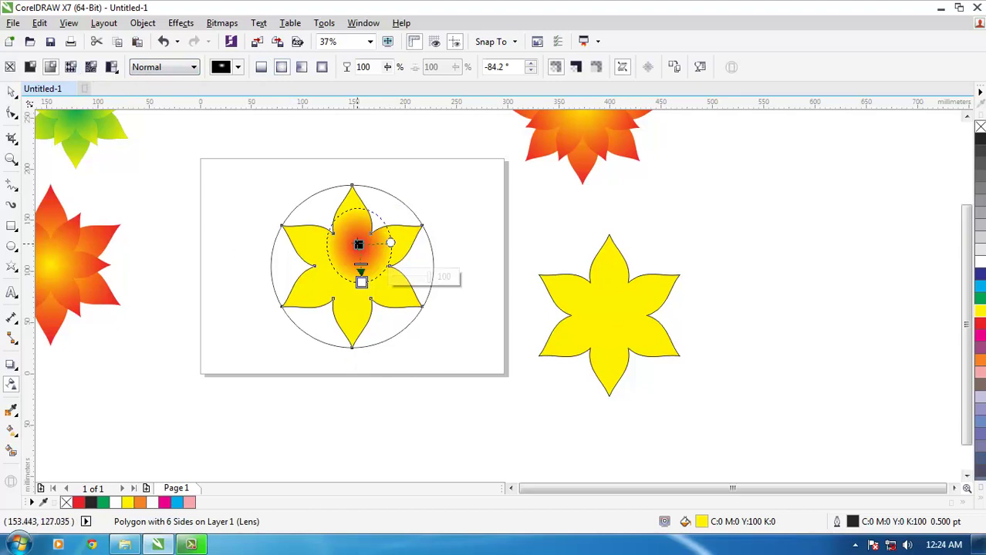
Enlarge the elliptical transparency on the six-petal flower to about the surrounding circle's size and move its centre to the flower's middle
drag(358, 246, 431, 271)
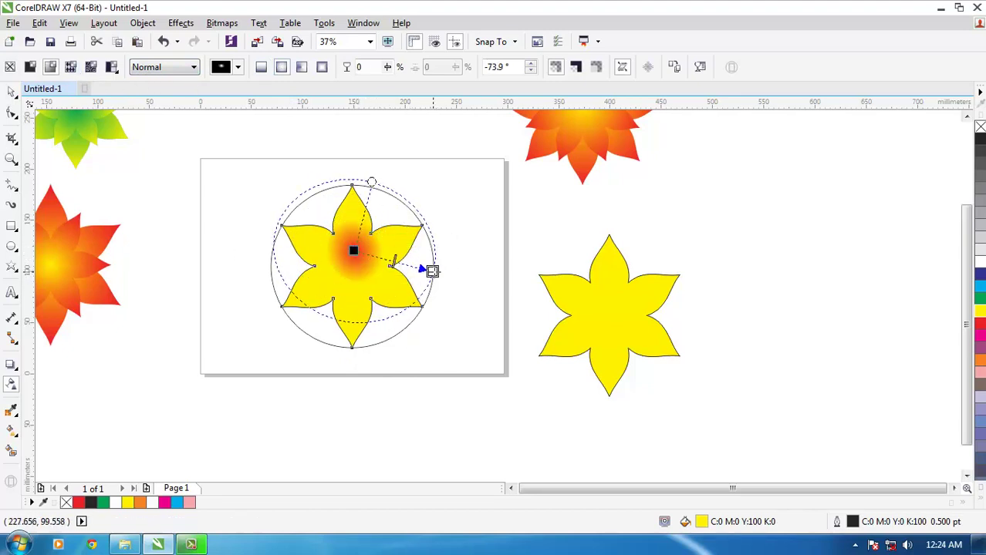
drag(373, 181, 353, 185)
drag(354, 252, 352, 265)
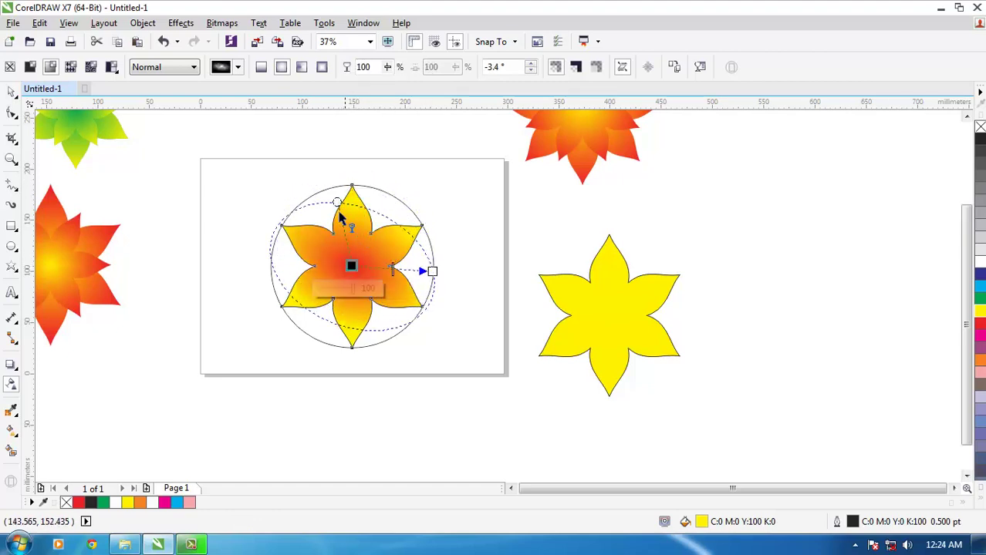
drag(337, 203, 352, 185)
drag(432, 270, 432, 260)
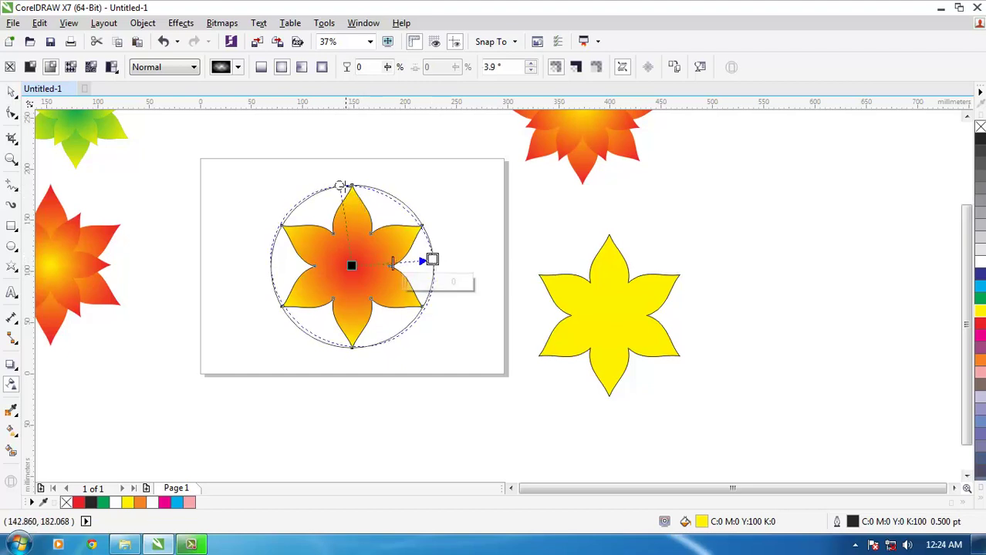
drag(340, 187, 351, 185)
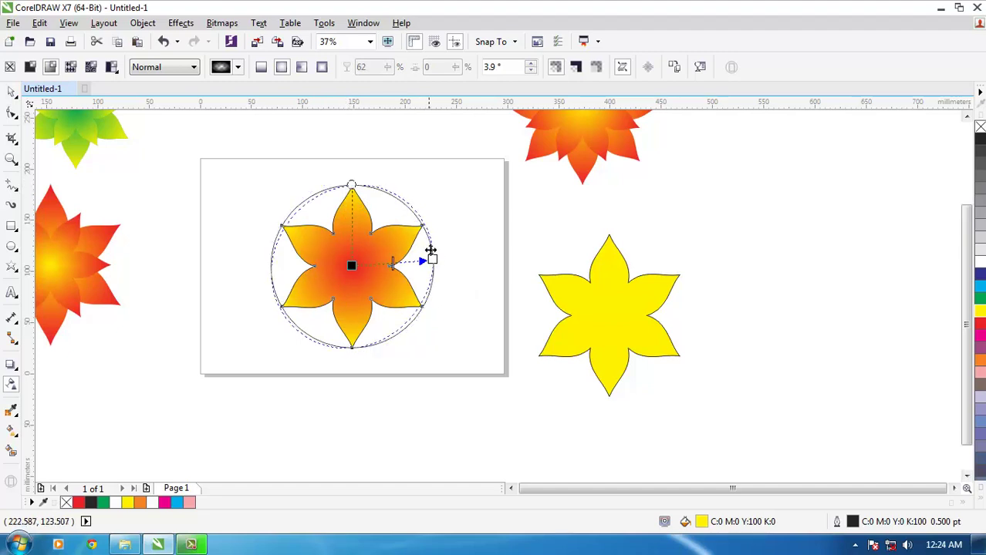
Fine-tune the transparency ellipse's end and width handles so that it coincides with the circle around the flower
mouse_move(432, 260)
mouse_down()
mouse_move(421, 267)
mouse_move(436, 276)
mouse_up()
mouse_move(351, 266)
mouse_down()
mouse_move(342, 269)
mouse_move(352, 266)
mouse_up()
drag(368, 183, 355, 184)
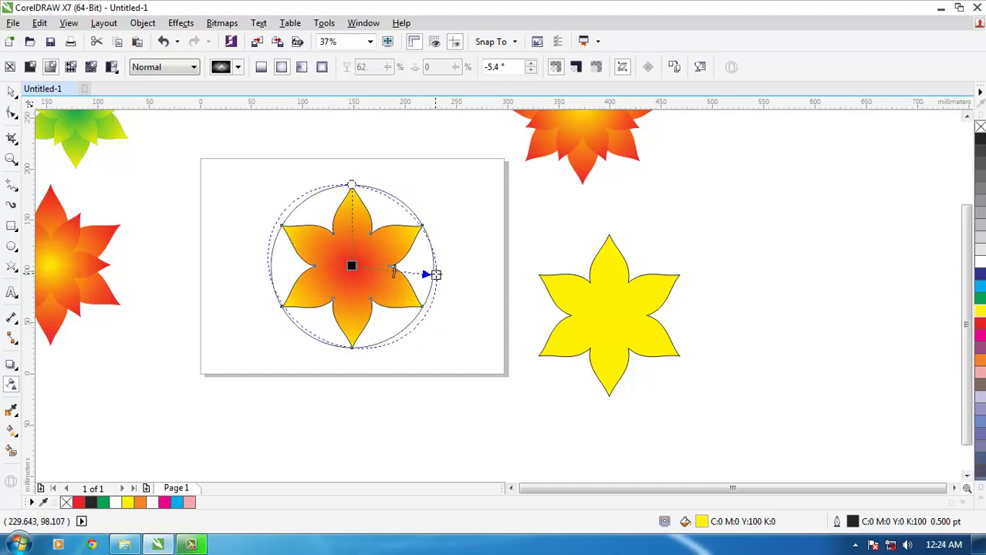
drag(435, 275, 432, 261)
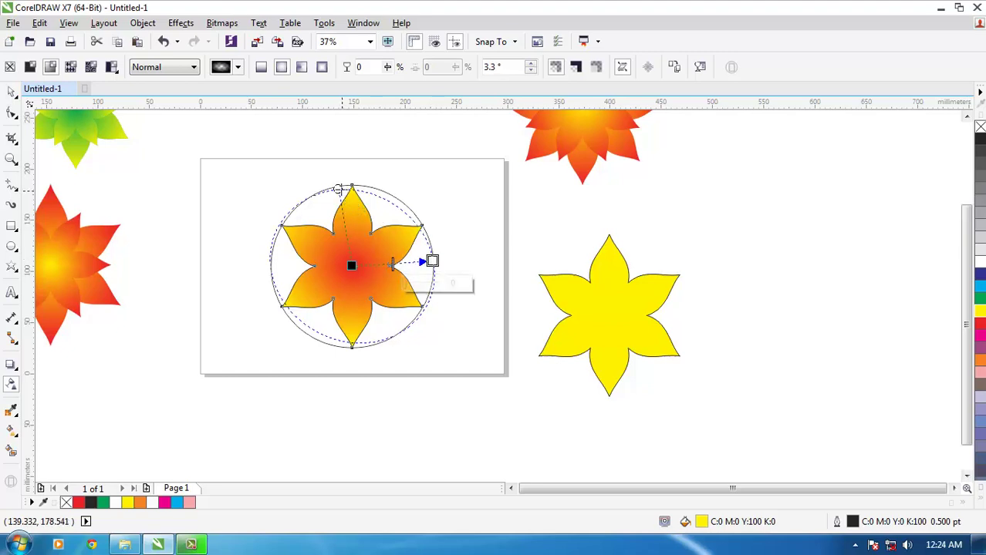
drag(337, 189, 347, 185)
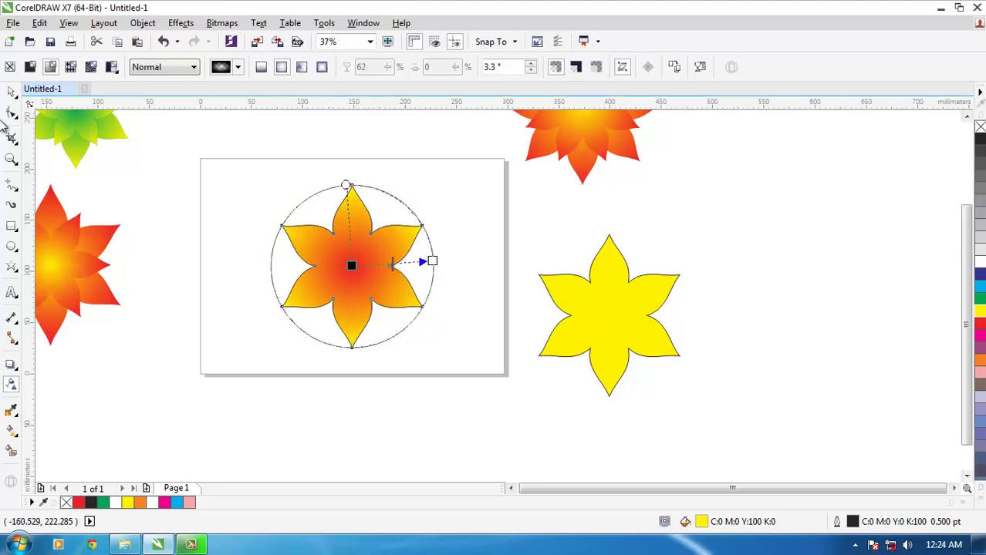
Delete the circle around the six-petal flower on the page
click(11, 91)
click(402, 218)
drag(402, 218, 307, 348)
key(Delete)
Remove the outline from both stacked six-petal flowers on the page
click(413, 254)
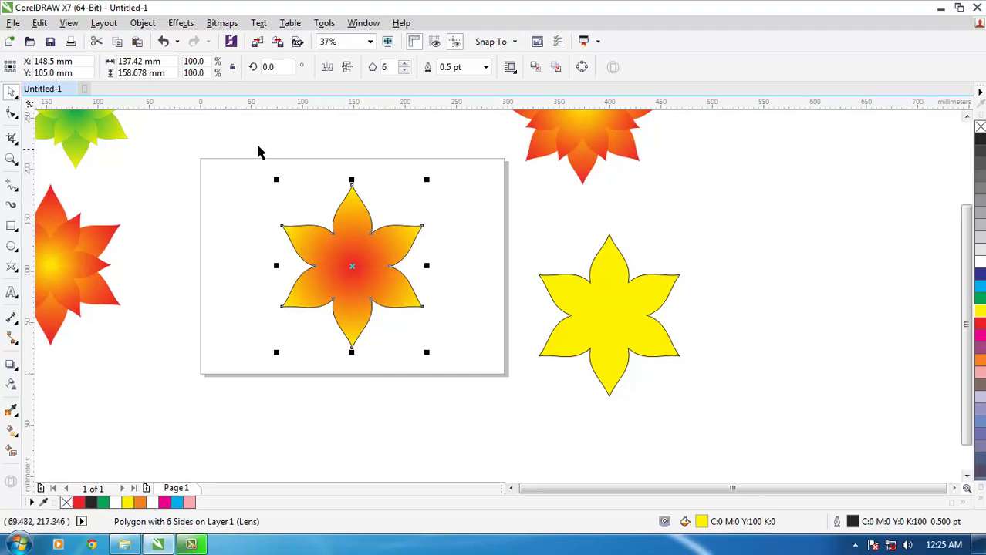
drag(251, 145, 475, 410)
right_click(980, 127)
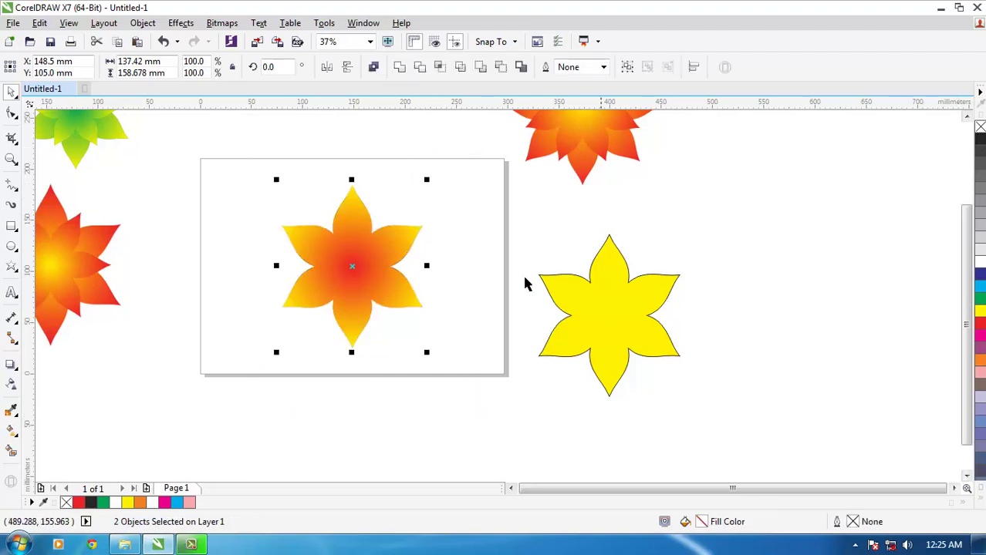
Select the top six-petal flower on the page and open its elliptical transparency for editing
click(485, 238)
drag(365, 218, 507, 253)
drag(374, 200, 623, 412)
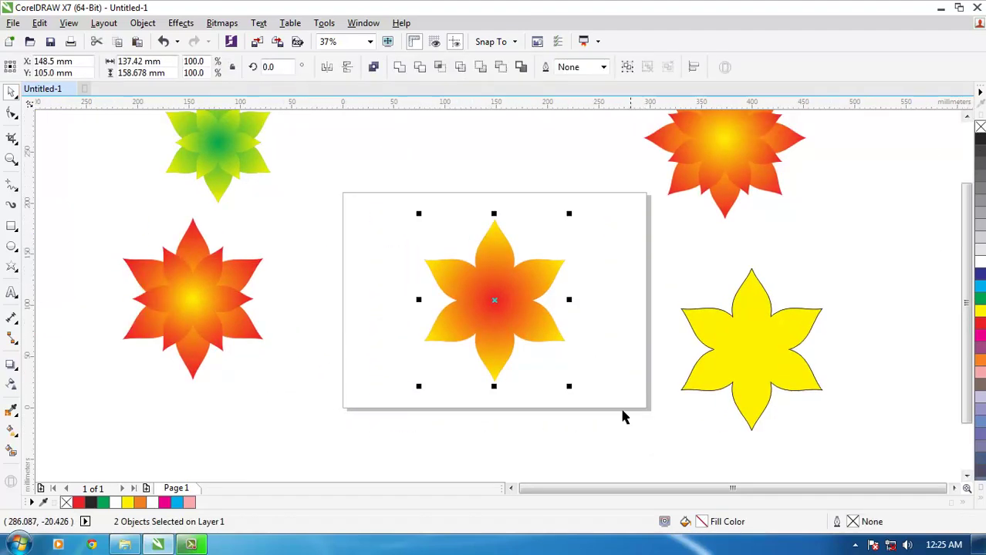
click(623, 412)
click(461, 299)
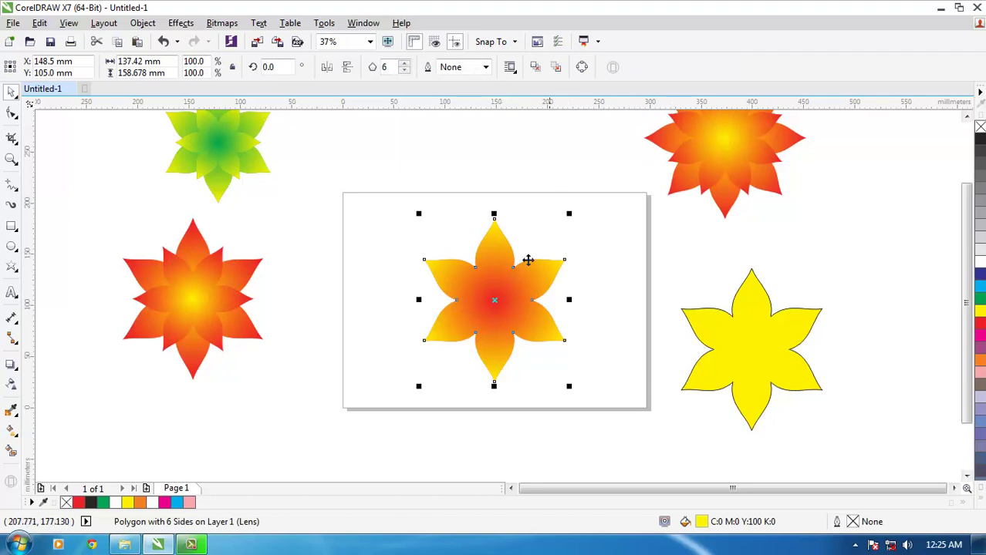
click(382, 366)
click(467, 297)
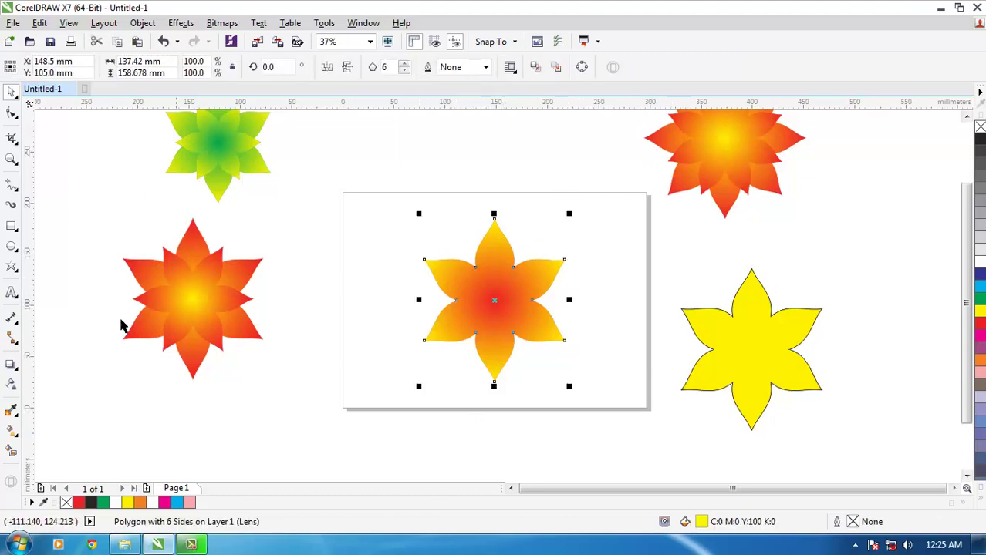
click(12, 384)
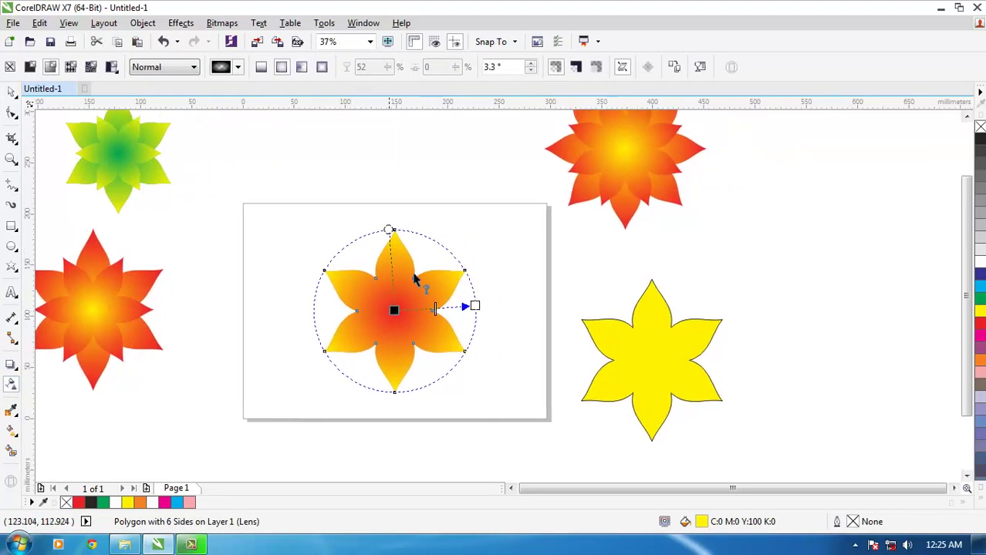
Try to align the transparency ellipse's width handle with the upper petal tip and undo the change
scroll(389, 229, up, 4)
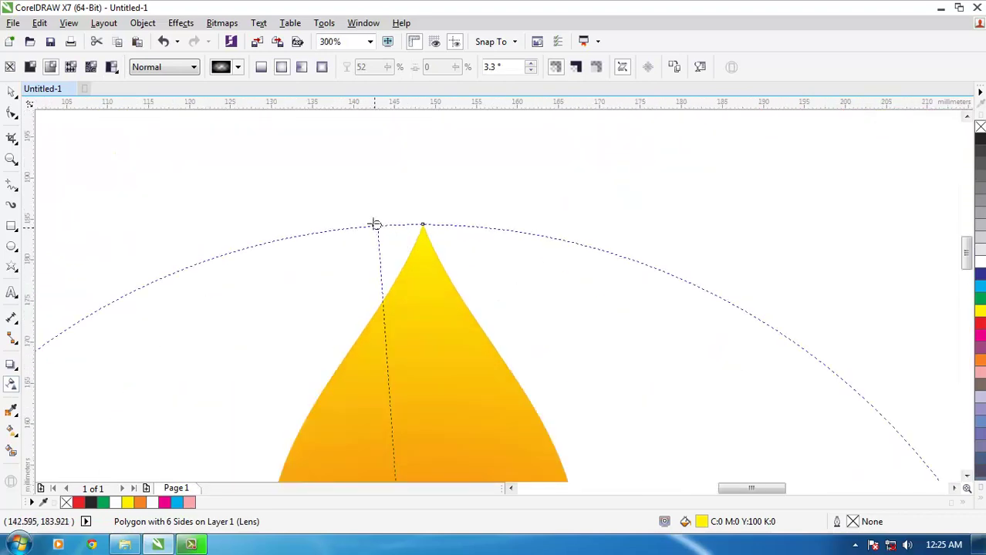
drag(375, 224, 415, 228)
scroll(415, 228, down, 2)
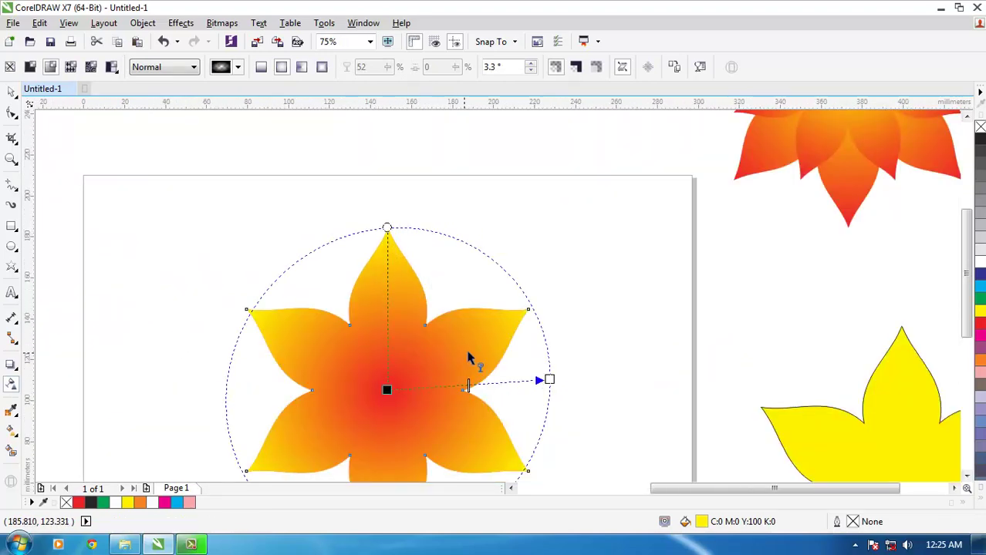
key(ctrl+z)
scroll(533, 331, down, 1)
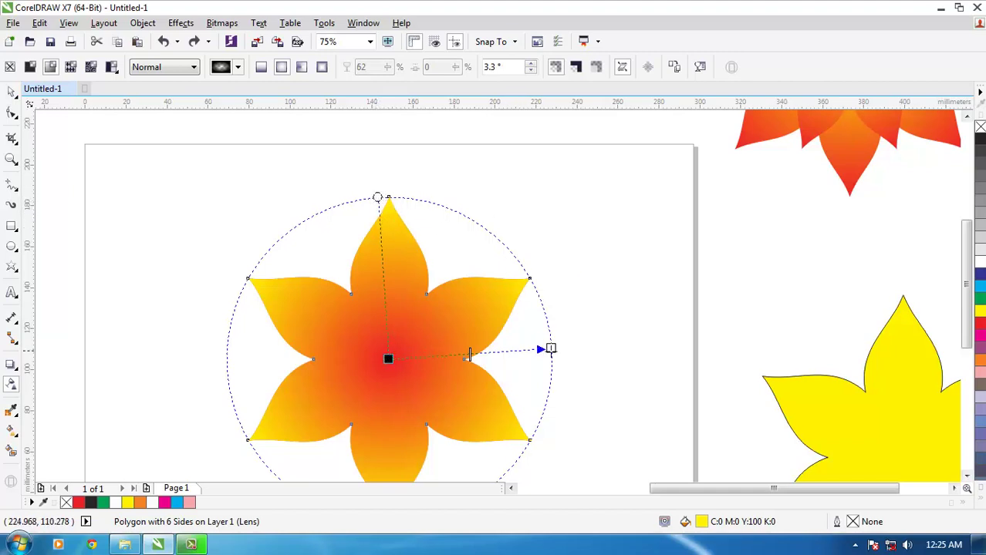
Reverse the flower's elliptical transparency by setting its outer node to 85 and its centre node to white
click(551, 349)
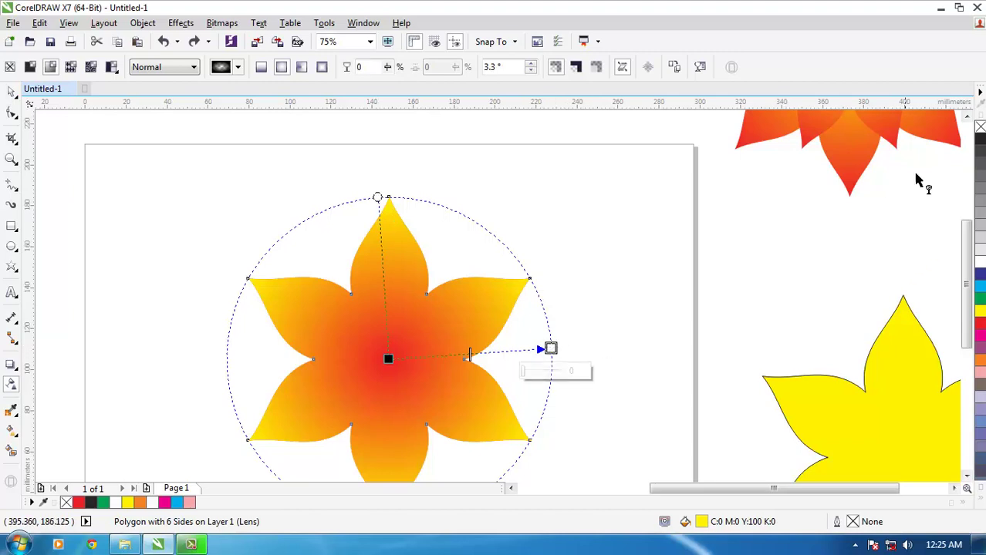
click(979, 146)
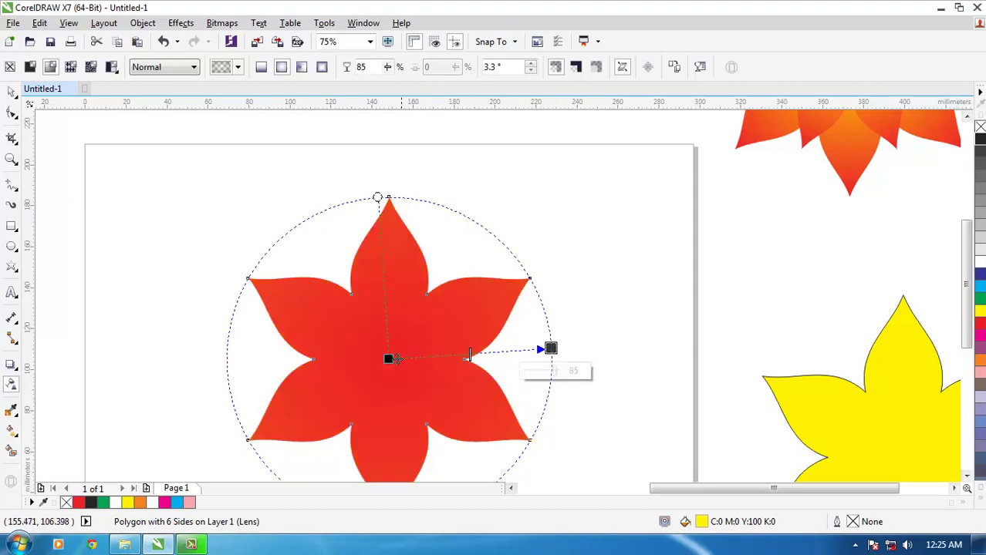
click(389, 359)
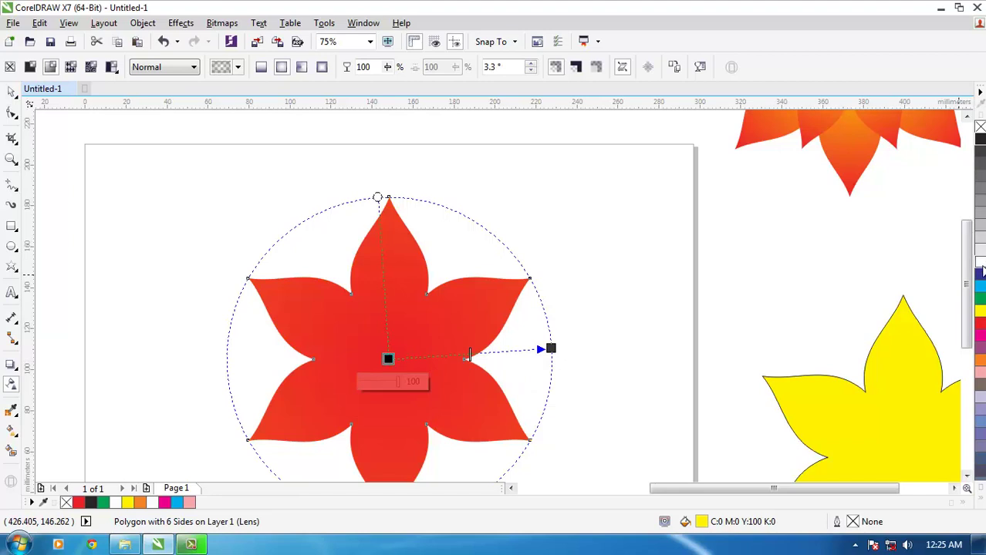
click(980, 267)
click(11, 91)
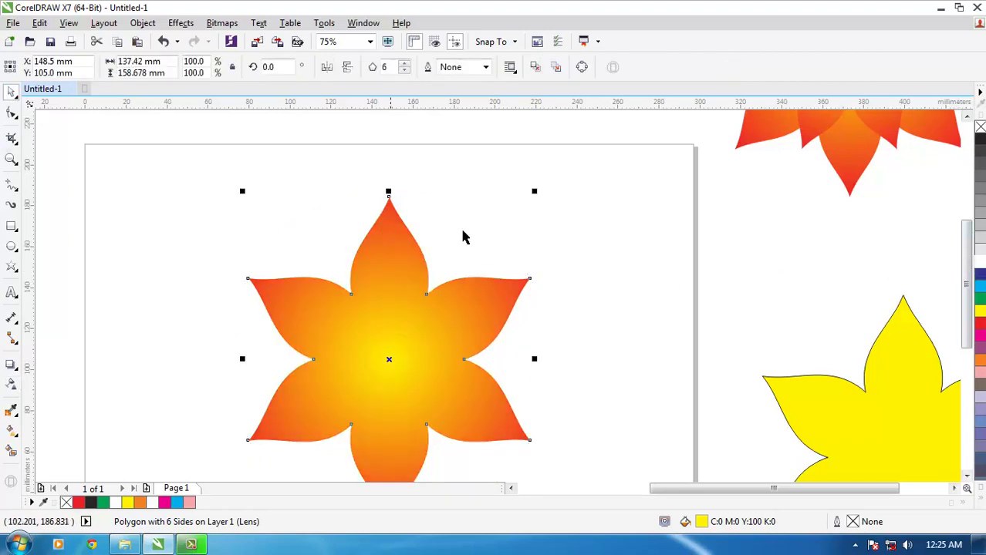
Group the two stacked six-petal flowers on the page
click(485, 251)
scroll(485, 251, down, 2)
drag(288, 195, 579, 457)
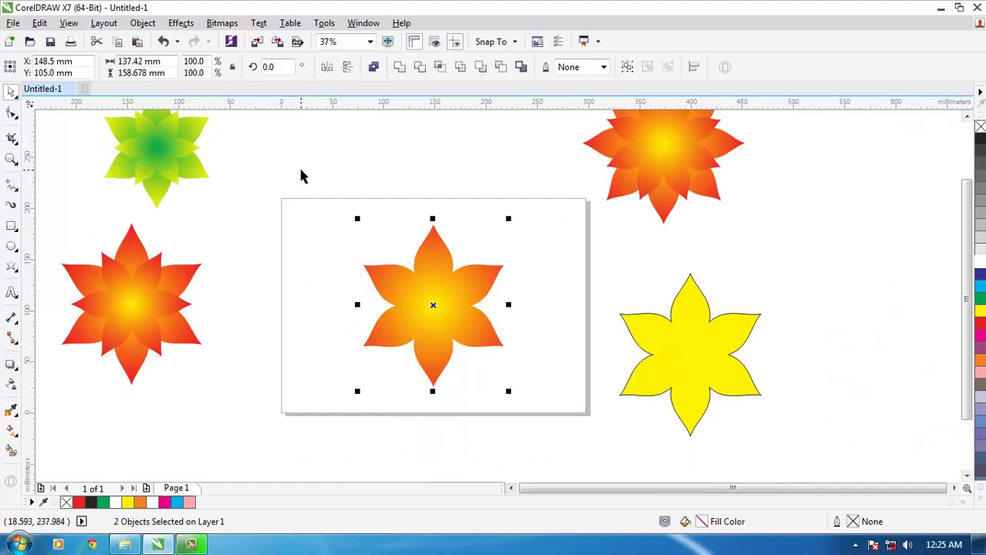
key(ctrl+g)
Copy the grouped flower and paste the duplicate in place
click(136, 25)
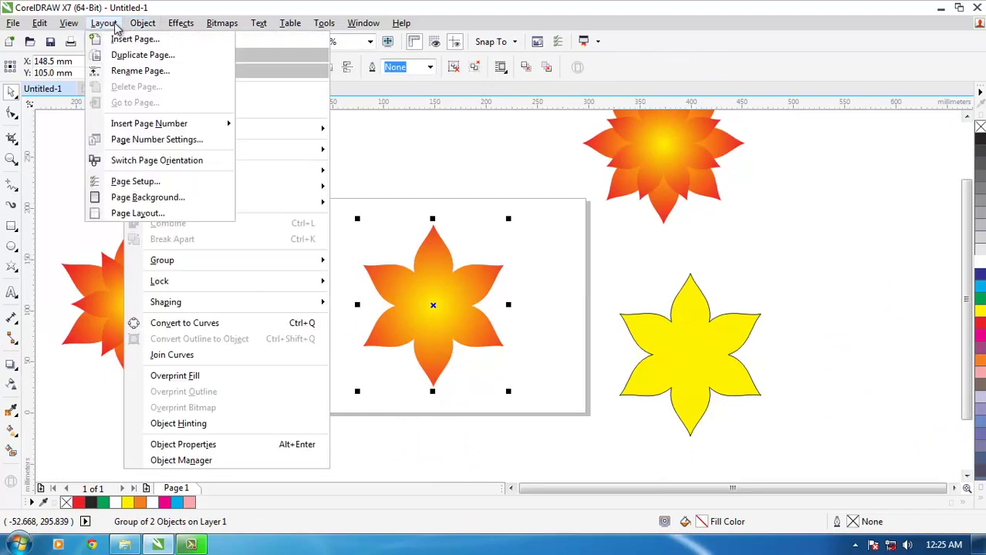
mouse_move(40, 22)
click(63, 123)
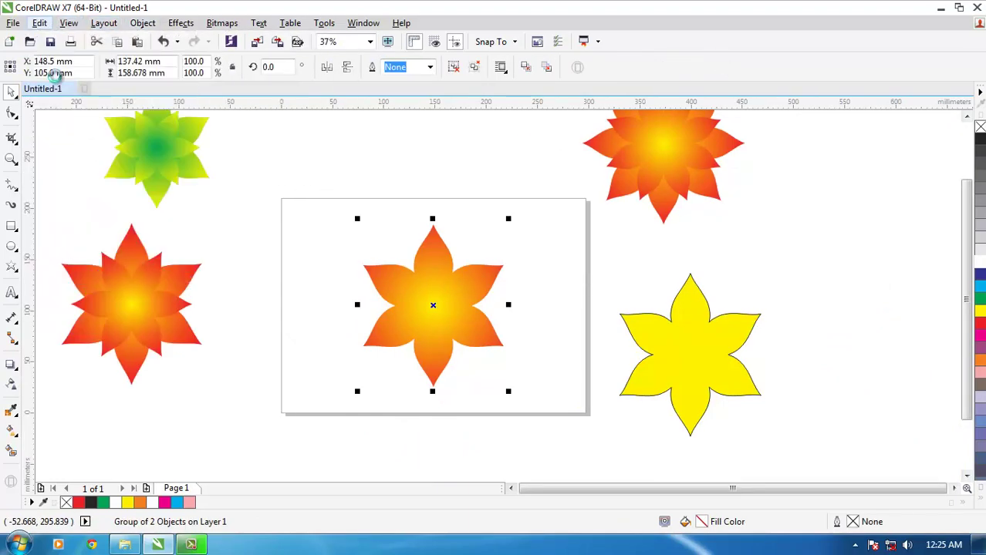
click(39, 22)
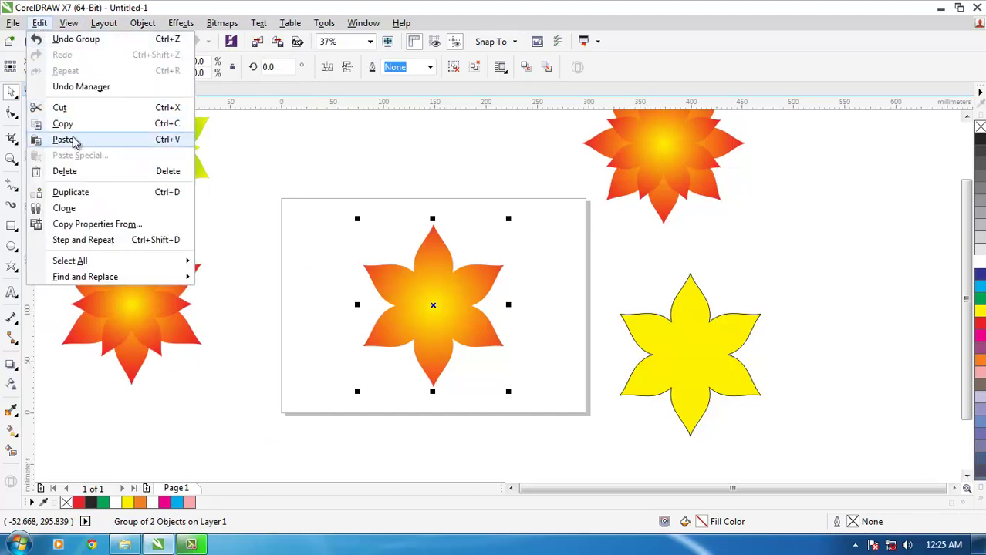
click(75, 140)
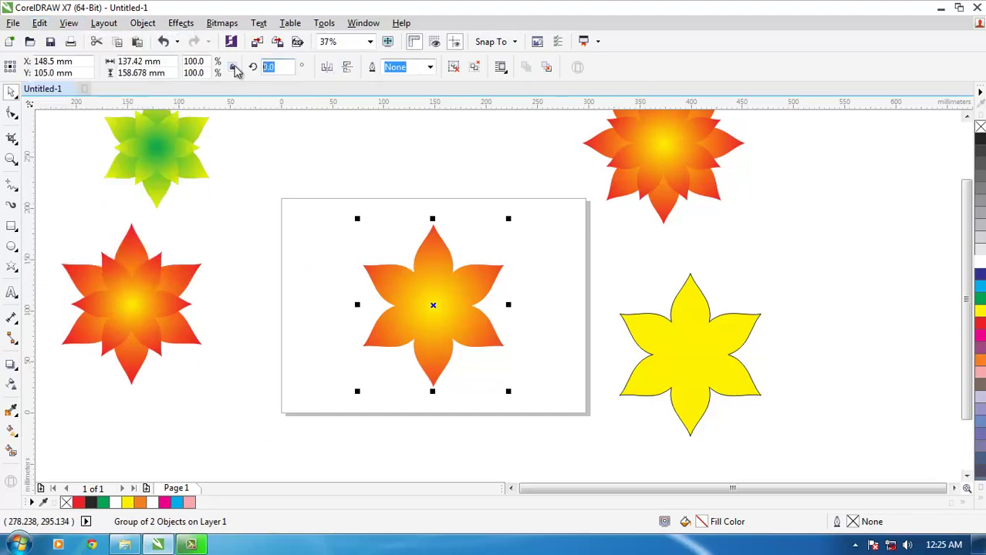
Rotate the pasted flower copy by 90° and shrink it about its centre to form an inner petal layer
text(90)
key(Return)
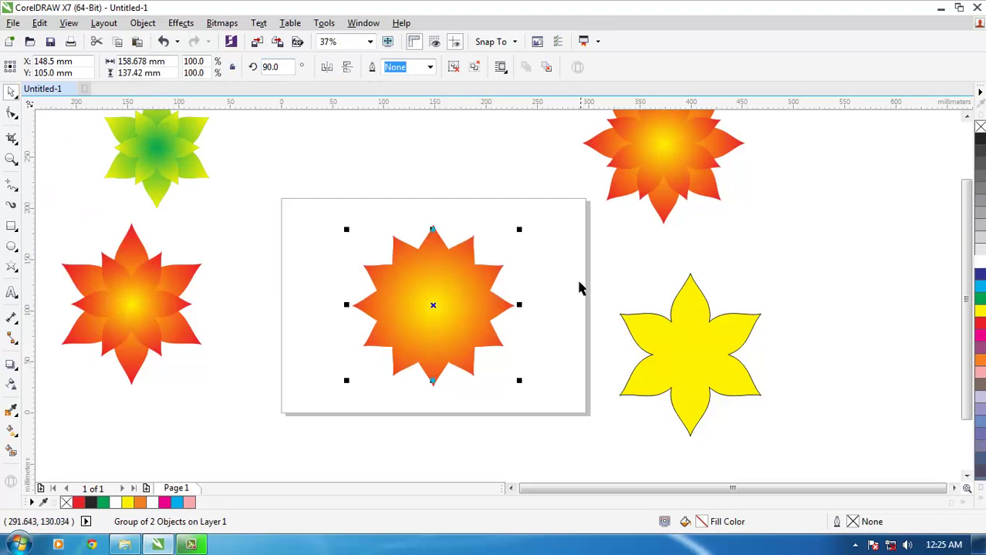
drag(519, 230, 504, 249)
click(551, 250)
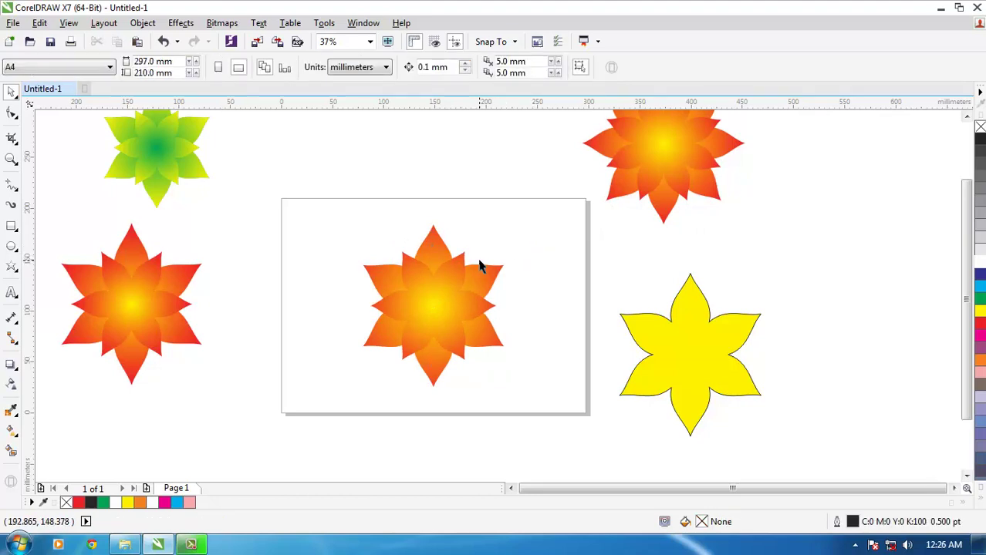
Apply an elliptical fountain transparency to the outlined yellow six-petal flower beside the page
drag(471, 217, 274, 208)
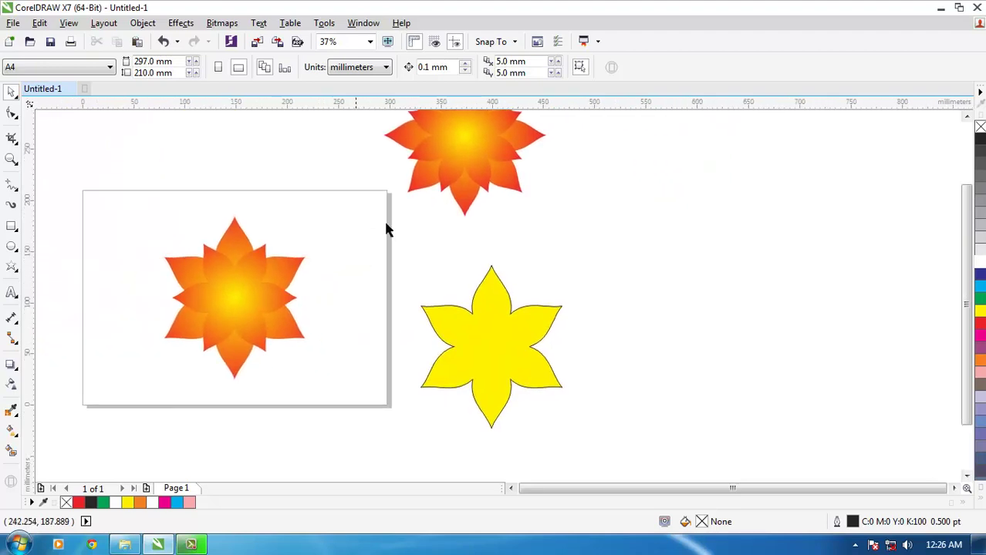
scroll(418, 250, down, 1)
scroll(439, 286, up, 1)
click(474, 318)
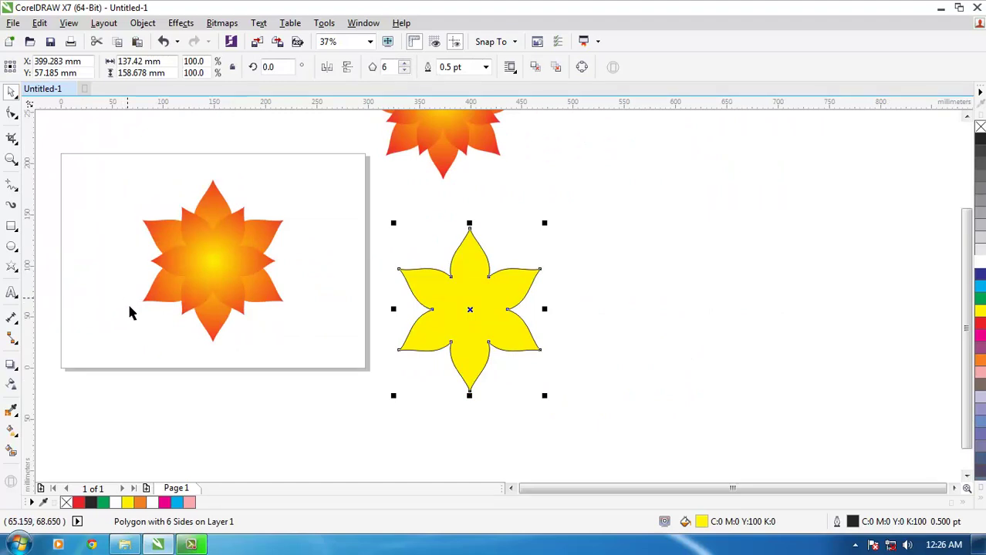
click(11, 385)
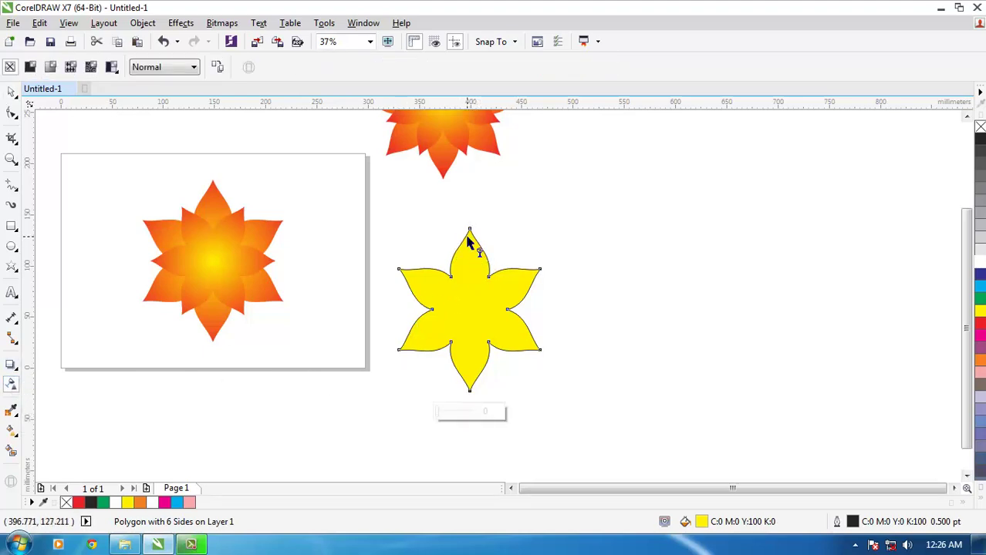
drag(466, 262, 478, 319)
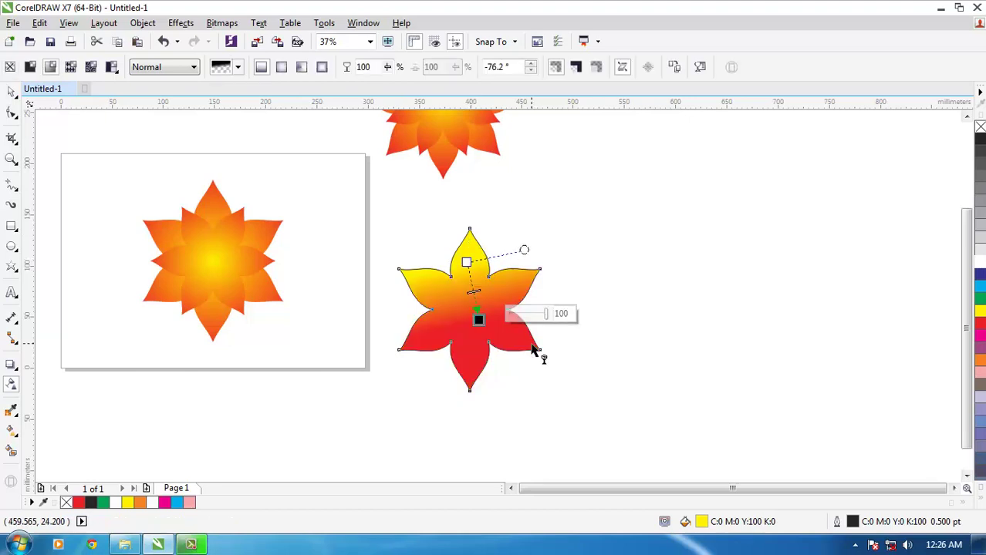
click(281, 68)
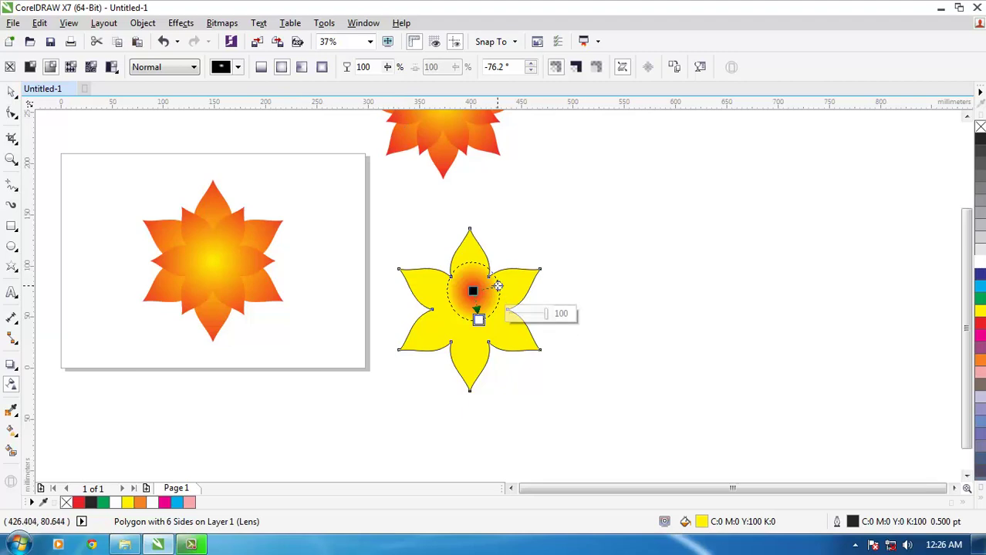
Centre the elliptical transparency on the outlined six-petal flower at -90° and widen it into a near-circle reaching the petal tips
drag(497, 286, 540, 268)
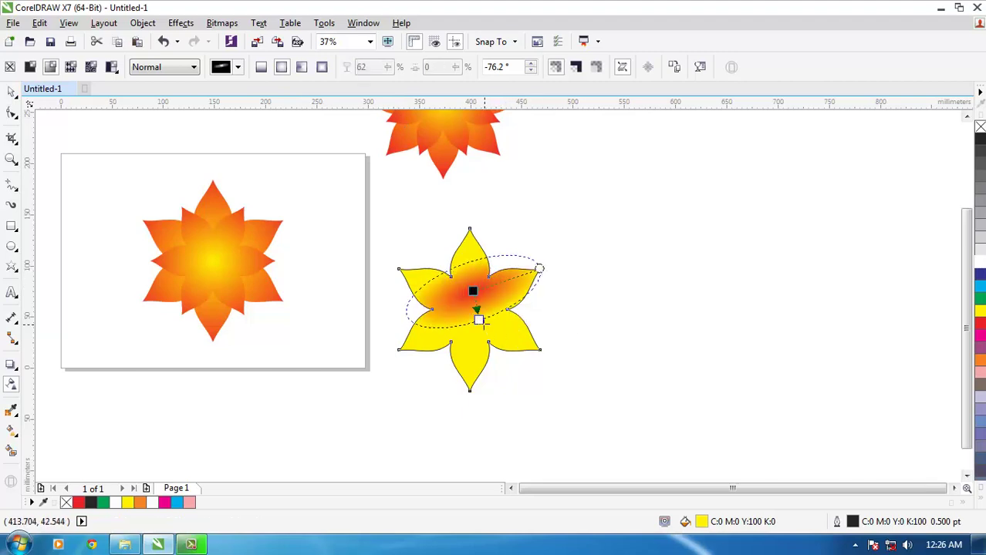
drag(479, 320, 469, 391)
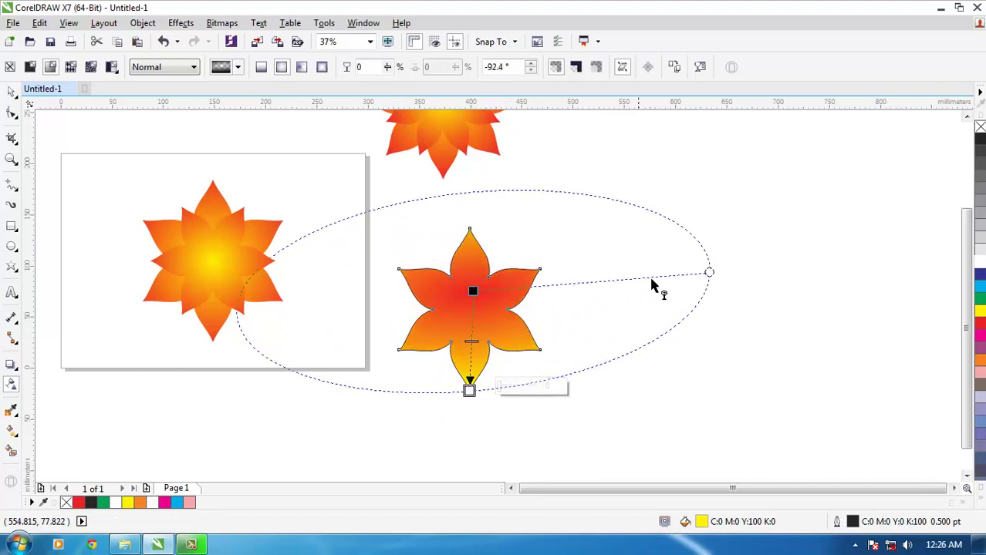
drag(708, 272, 559, 290)
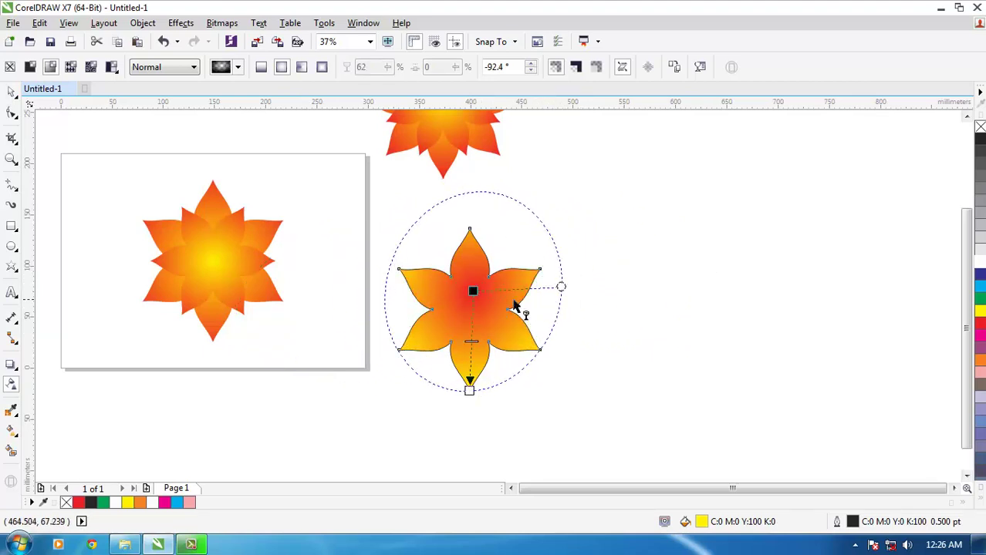
drag(474, 291, 470, 310)
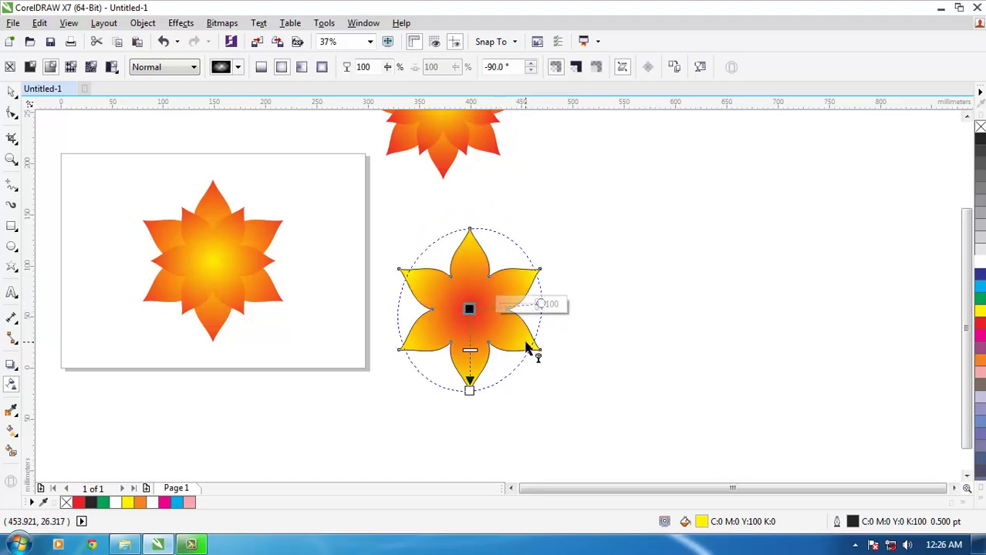
click(469, 390)
drag(541, 304, 548, 307)
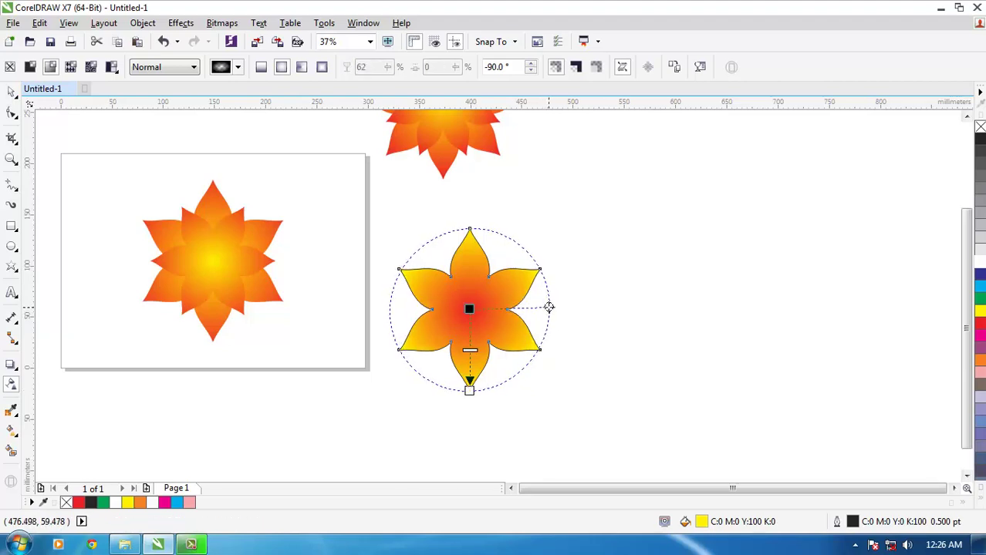
mouse_move(547, 308)
mouse_down()
mouse_move(546, 266)
mouse_move(550, 307)
mouse_up()
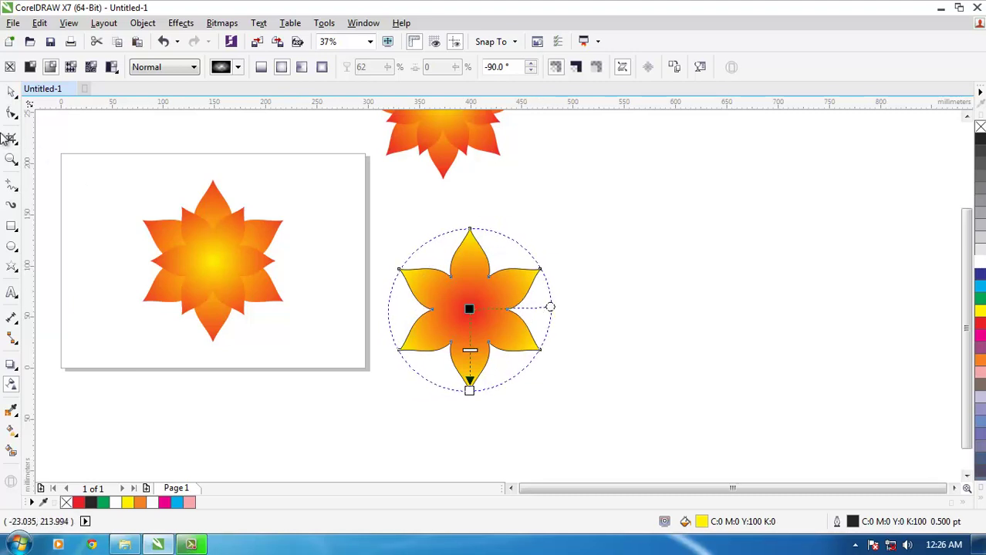
Remove the outline from both stacked copies of the six-petal flower beside the page
click(9, 92)
drag(623, 183, 367, 439)
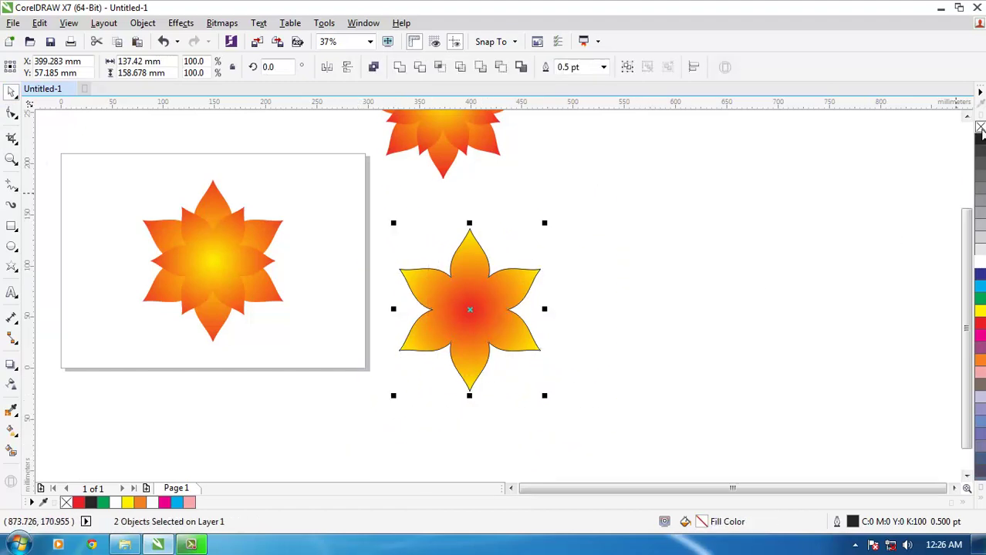
right_click(980, 125)
Delete the two stacked six-petal flower copies with the red centre beside the page
scroll(695, 262, left, 3)
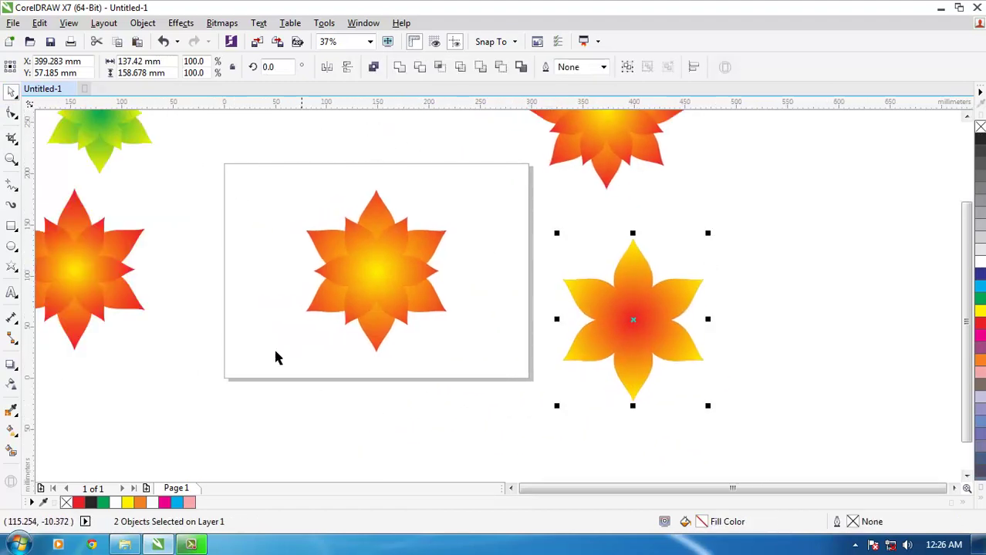
scroll(524, 285, up, 1)
scroll(525, 286, left, 1)
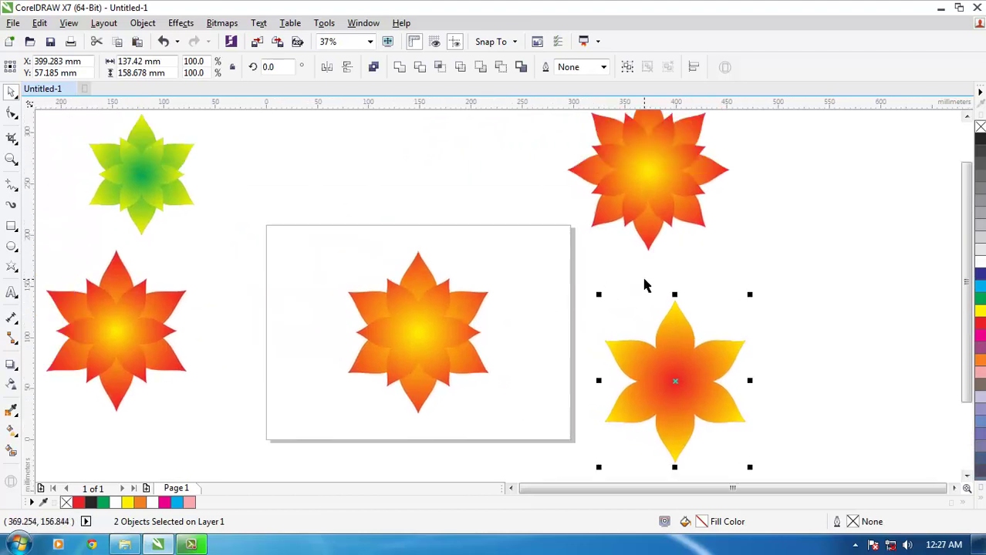
scroll(647, 286, down, 2)
drag(750, 425, 717, 414)
drag(618, 301, 616, 281)
key(Delete)
Move both layers of the green flower closer to the page, centred at about X -77.4 mm, Y 228.1 mm
scroll(500, 311, up, 1)
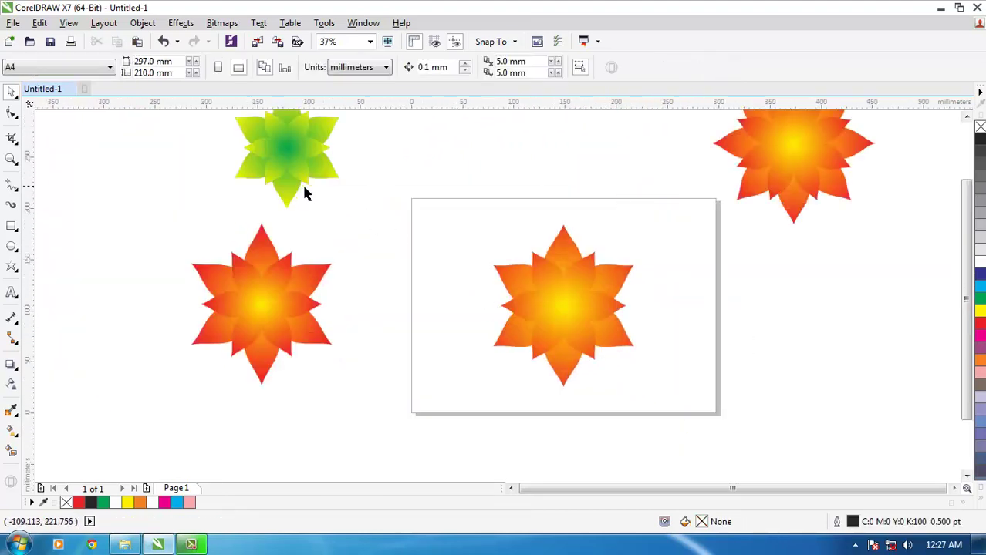
drag(152, 120, 352, 287)
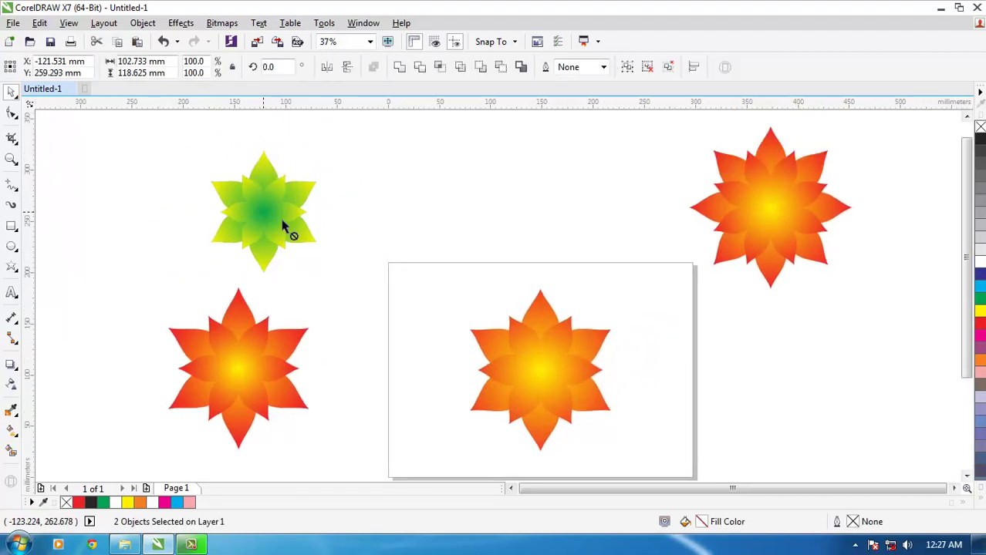
drag(286, 225, 396, 286)
drag(446, 262, 276, 179)
drag(357, 202, 408, 269)
scroll(321, 253, down, 2)
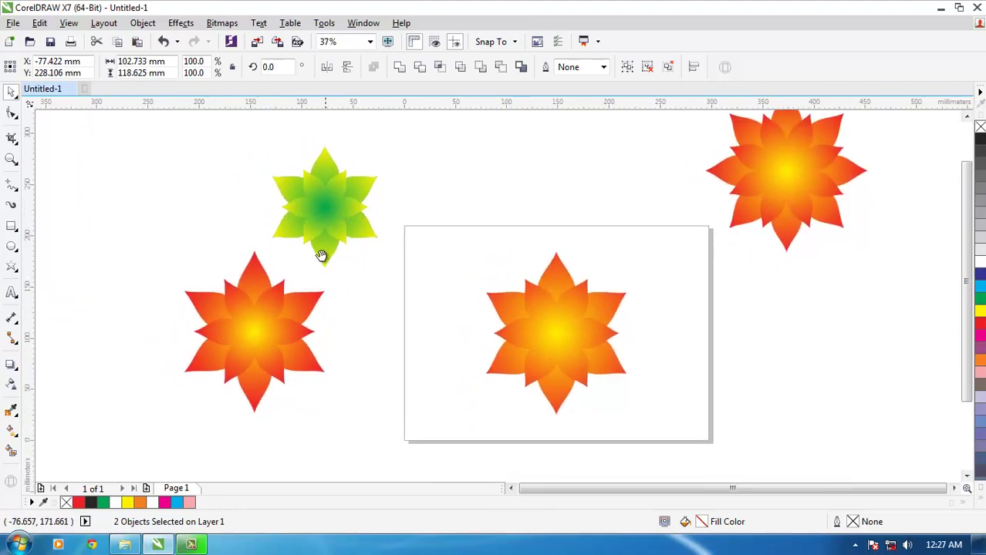
Select both layers of the orange flower on the page
drag(407, 213, 679, 472)
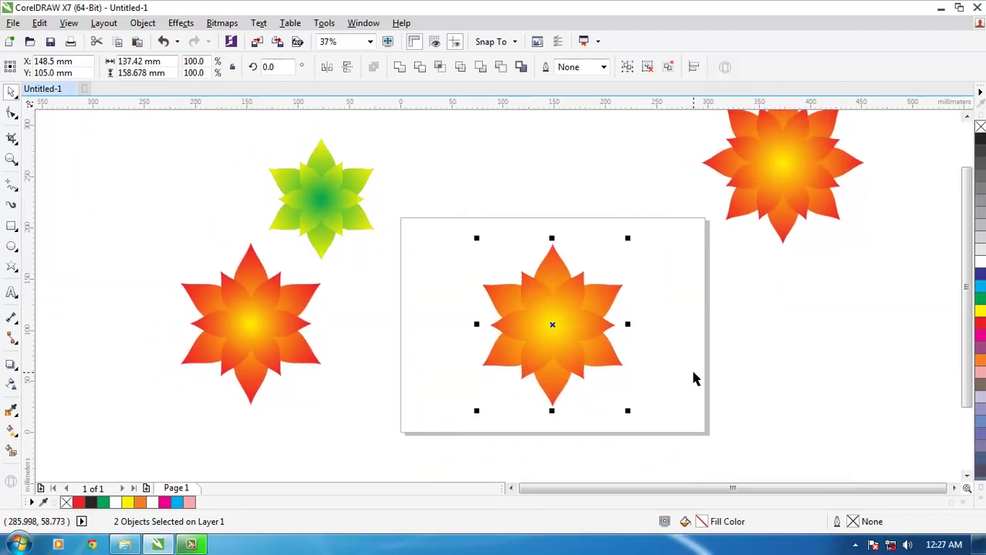
scroll(679, 355, up, 3)
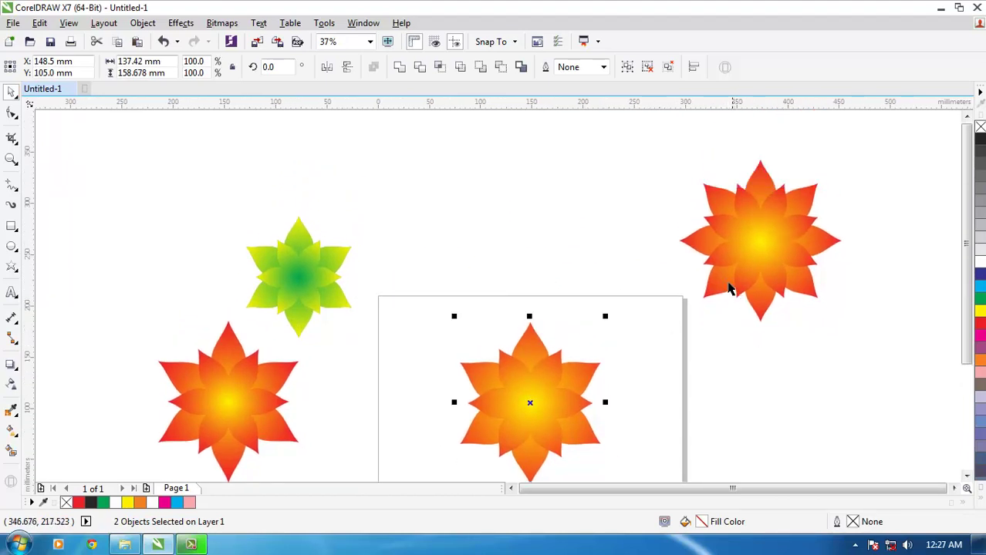
scroll(716, 263, down, 1)
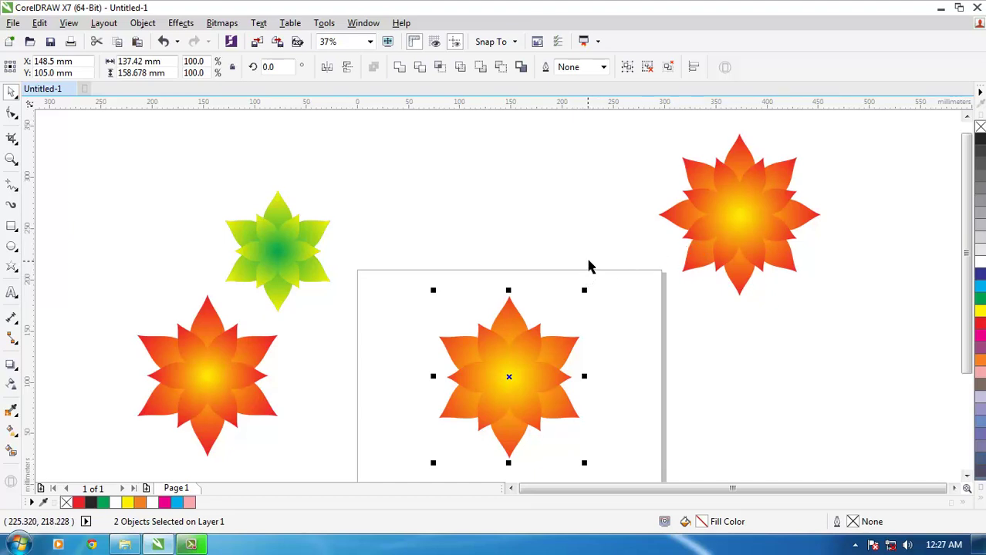
scroll(600, 254, down, 1)
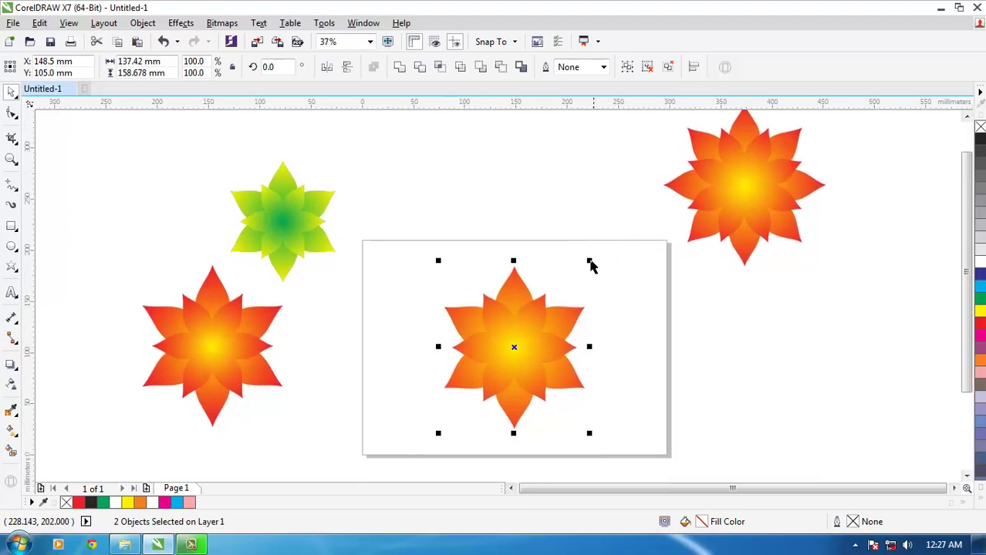